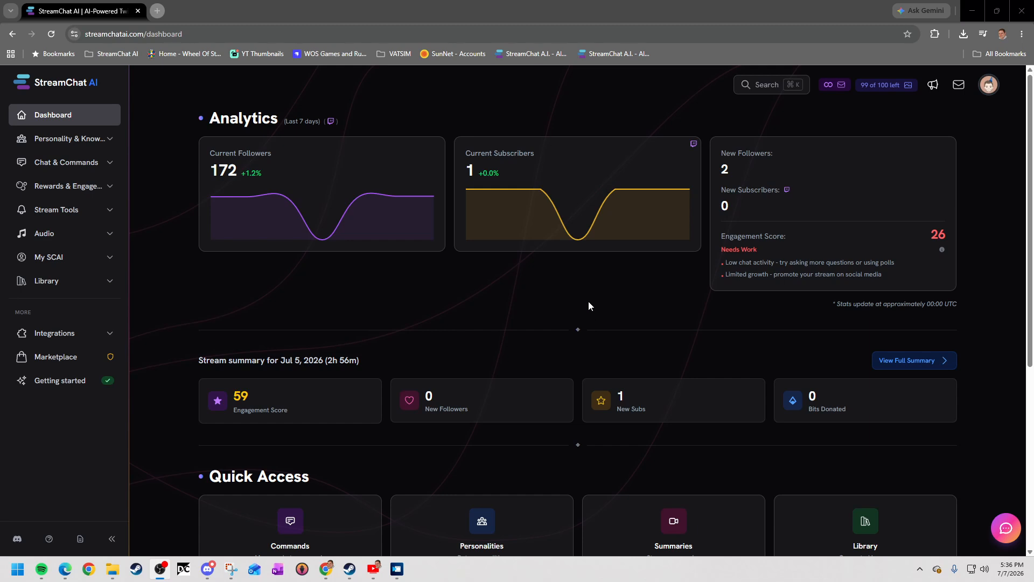
Open the Collectibles page in Rewards & Engagement and review the pull presentation options, keeping Full box-opening reveal.
click(77, 188)
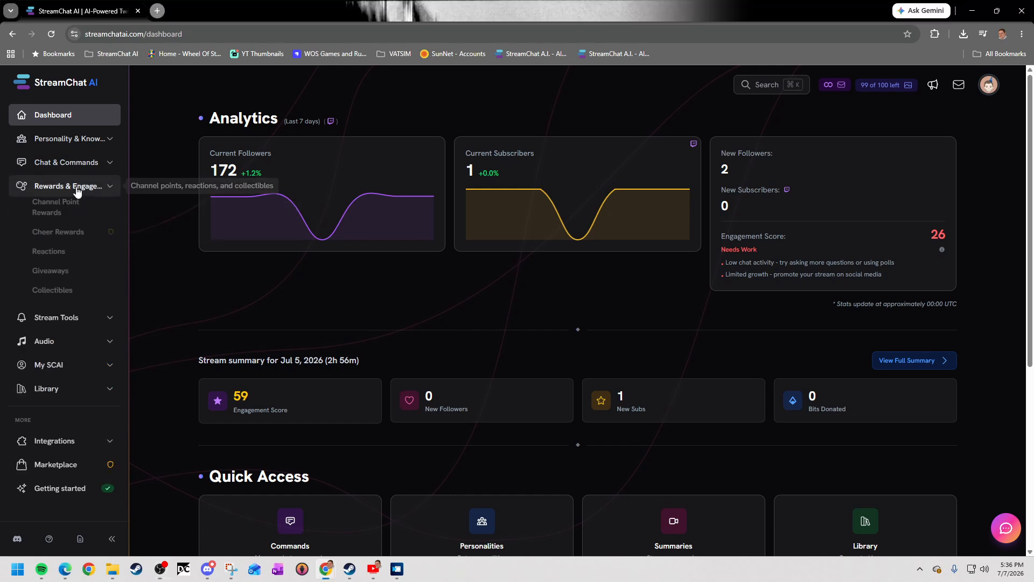
click(60, 298)
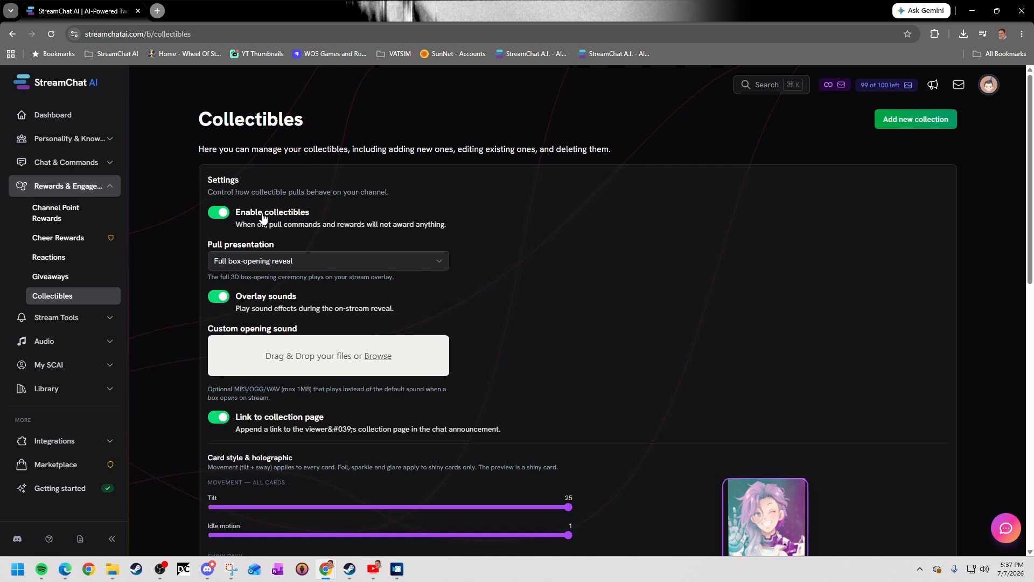
click(305, 261)
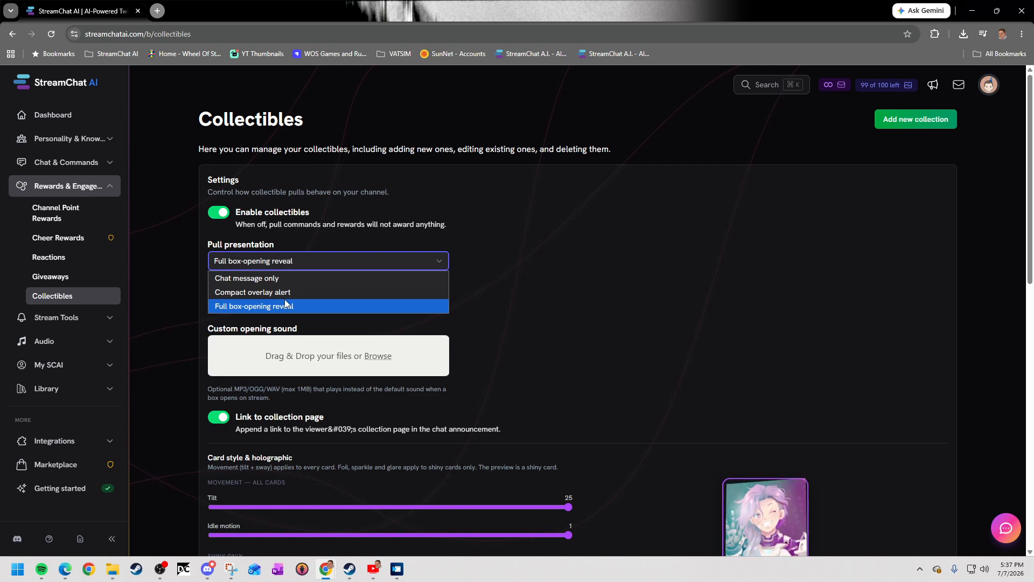
click(568, 315)
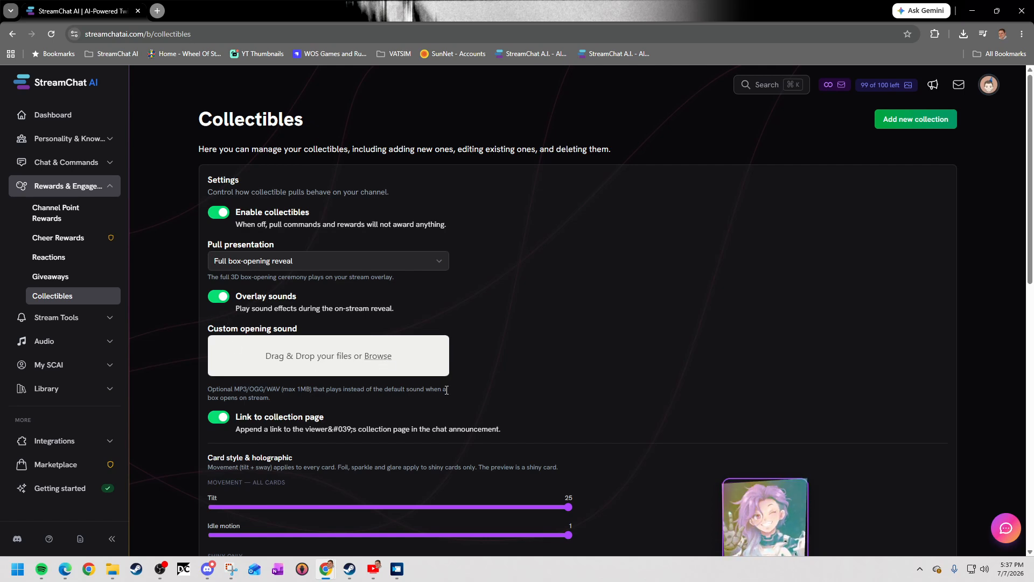
Set the card movement values for all cards, Tilt and Idle motion, to 0.
scroll(444, 394, down, 1)
scroll(444, 394, down, 2)
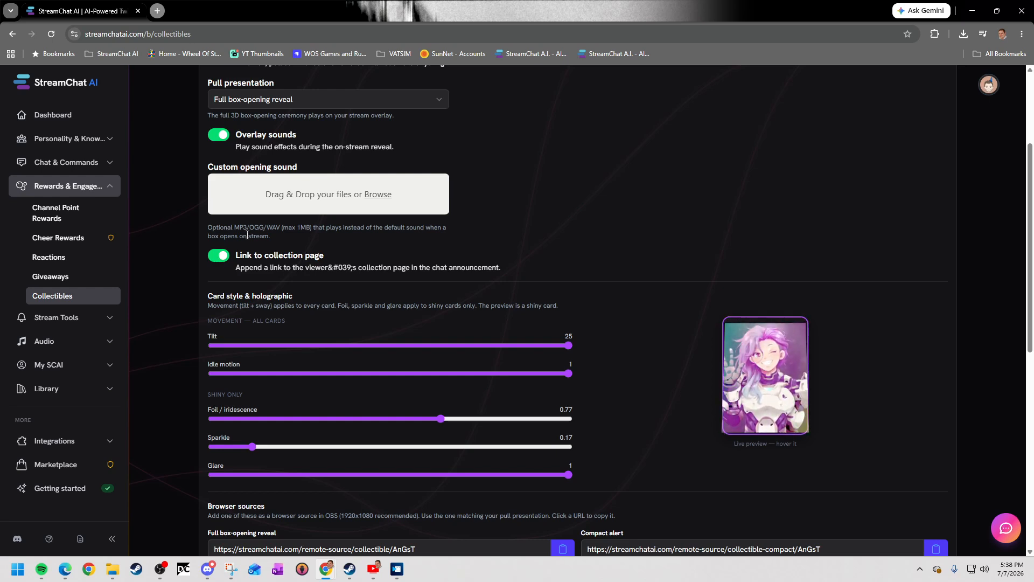
scroll(558, 346, down, 1)
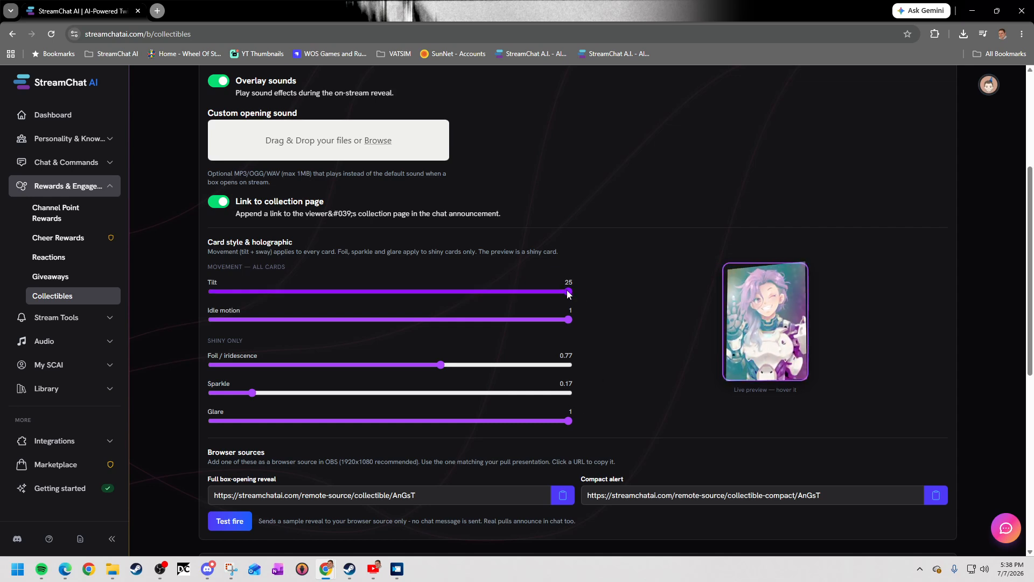
drag(569, 292, 209, 293)
drag(569, 320, 210, 320)
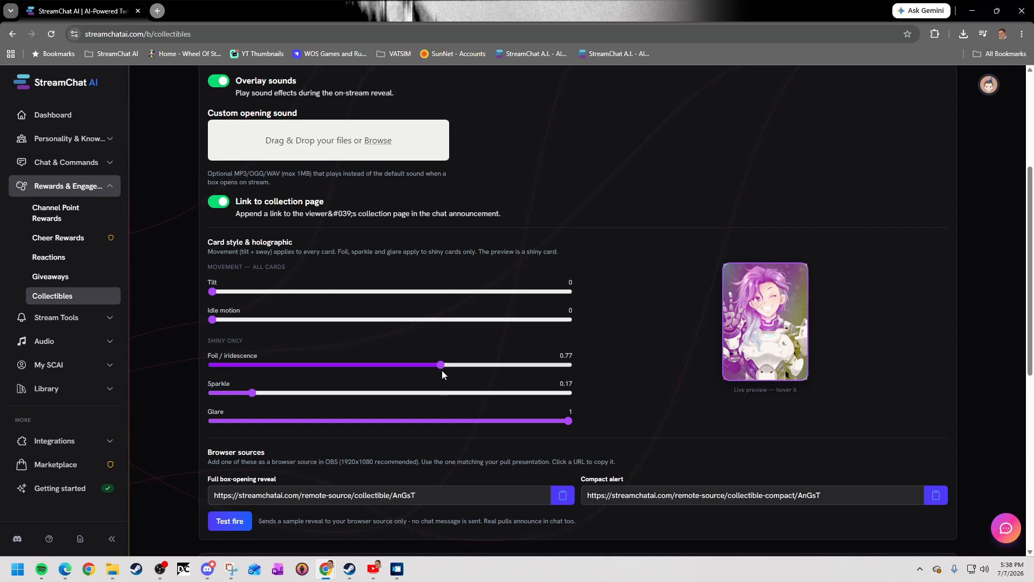
Try Foil / iridescence at 1.2 and Sparkle at 1.5, and finish with Foil, Sparkle and Glare all at 0.
drag(443, 366, 597, 367)
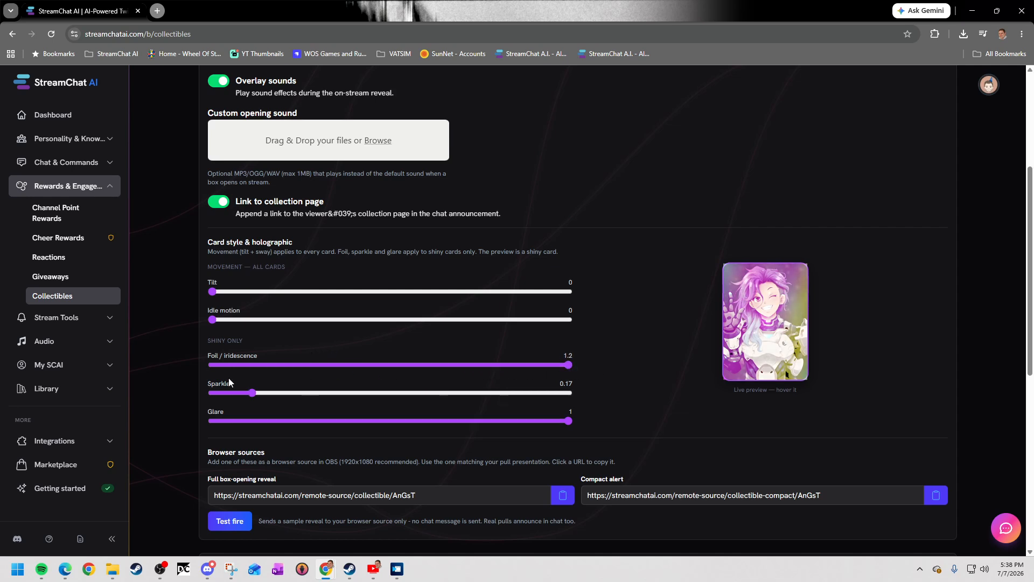
drag(257, 397, 199, 423)
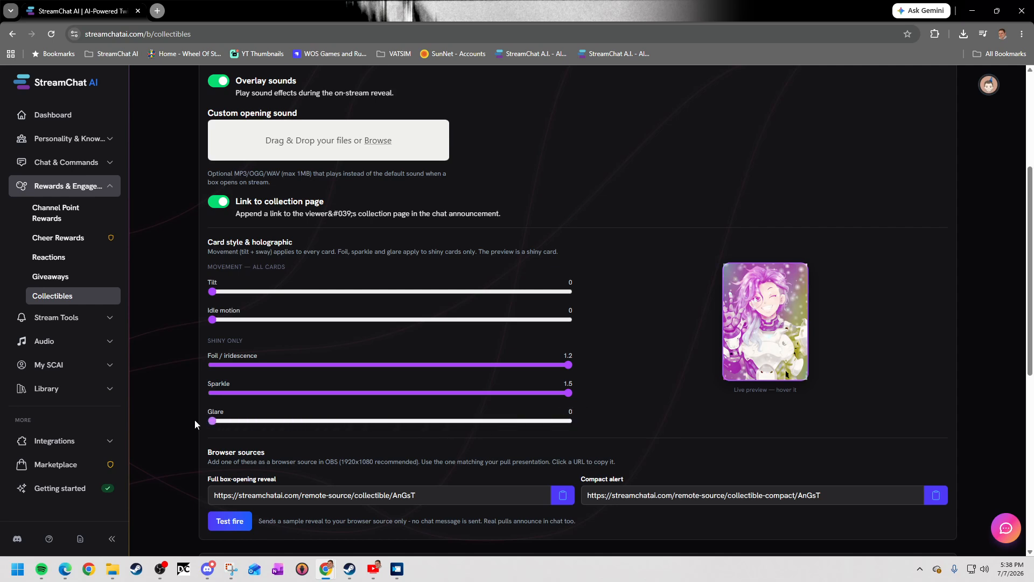
drag(569, 394, 207, 392)
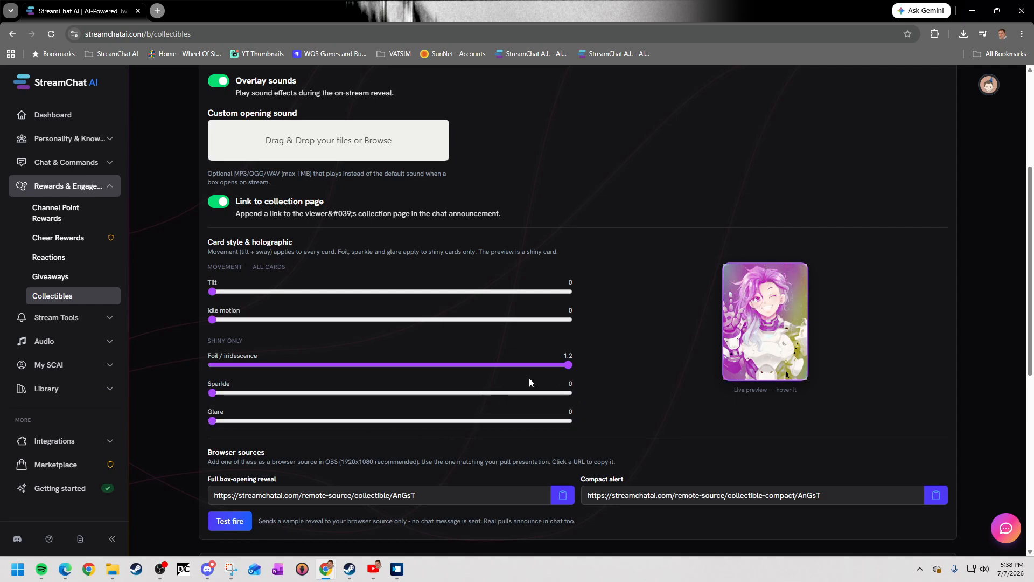
drag(568, 369, 199, 365)
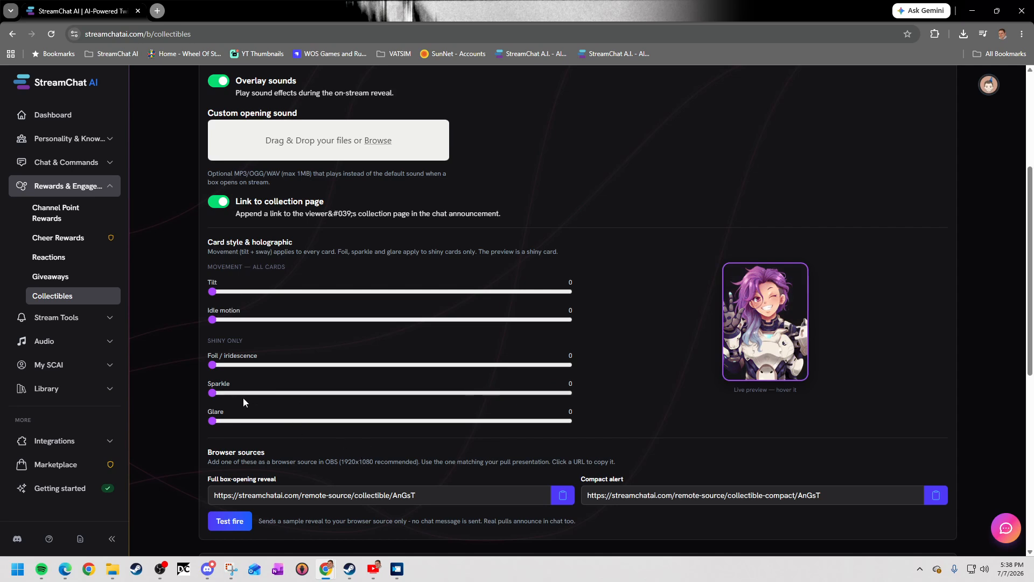
drag(213, 365, 212, 401)
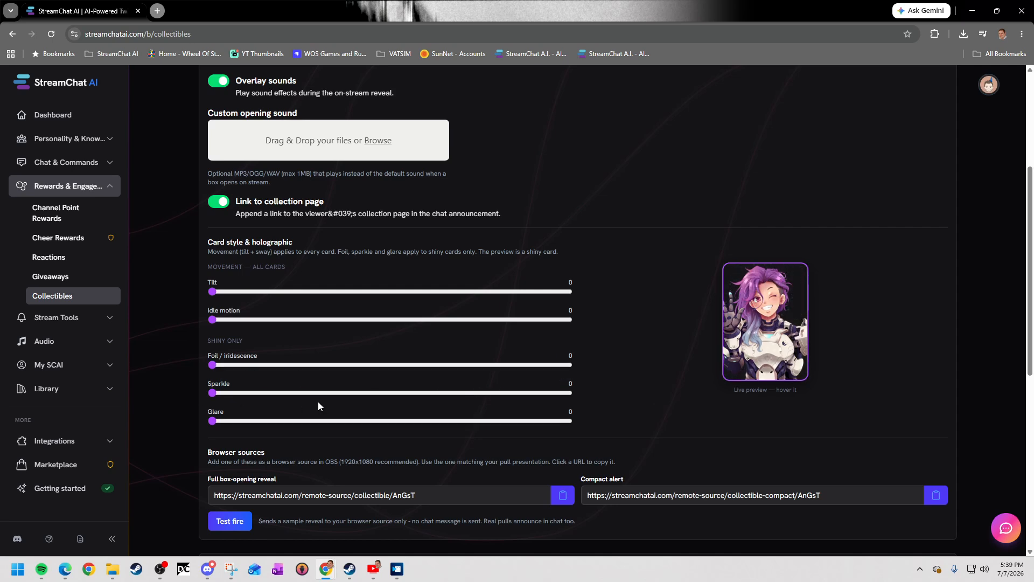
Review the two browser sources and copy the Compact alert URL.
scroll(401, 418, down, 2)
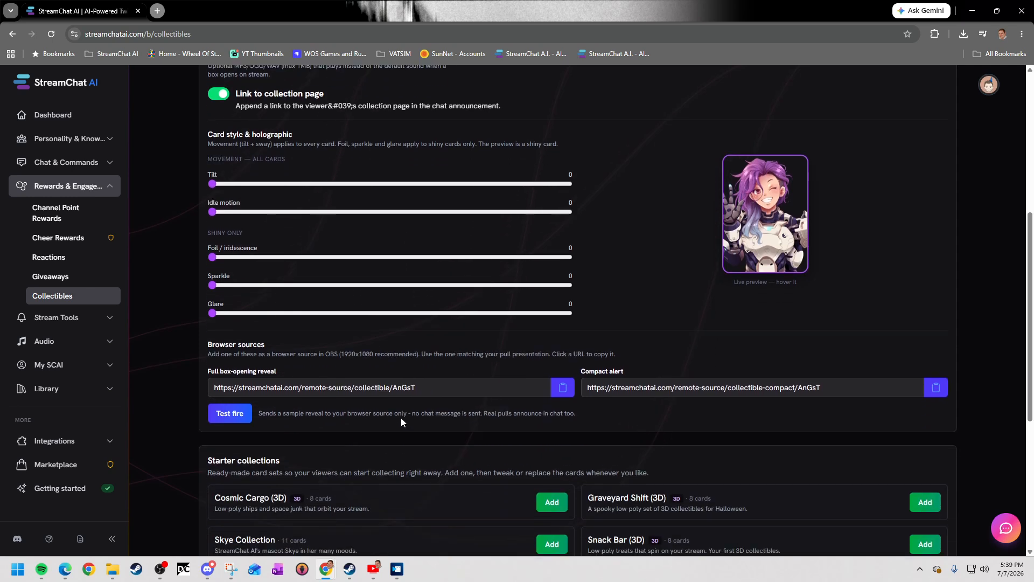
scroll(359, 430, down, 1)
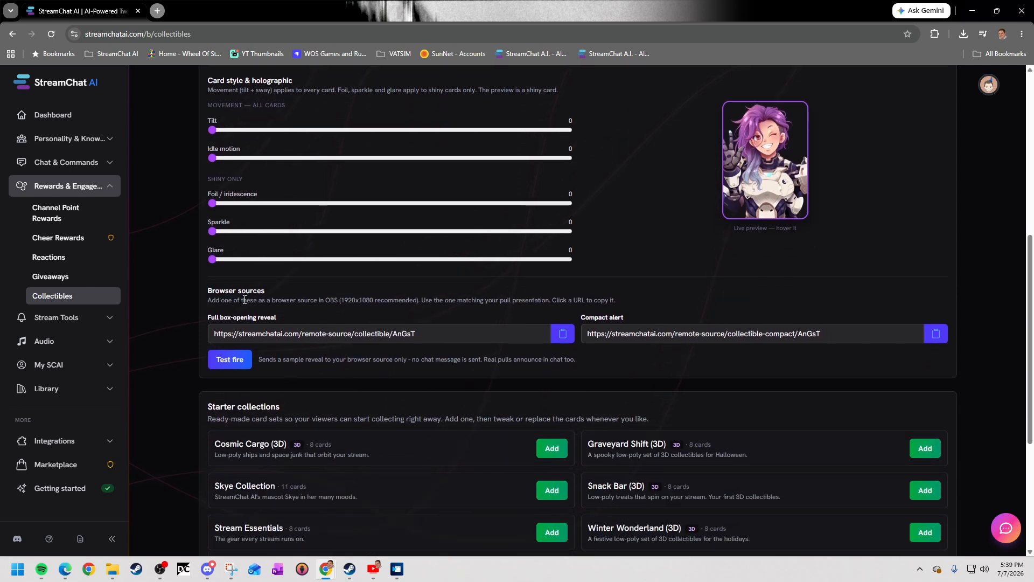
drag(212, 318, 288, 317)
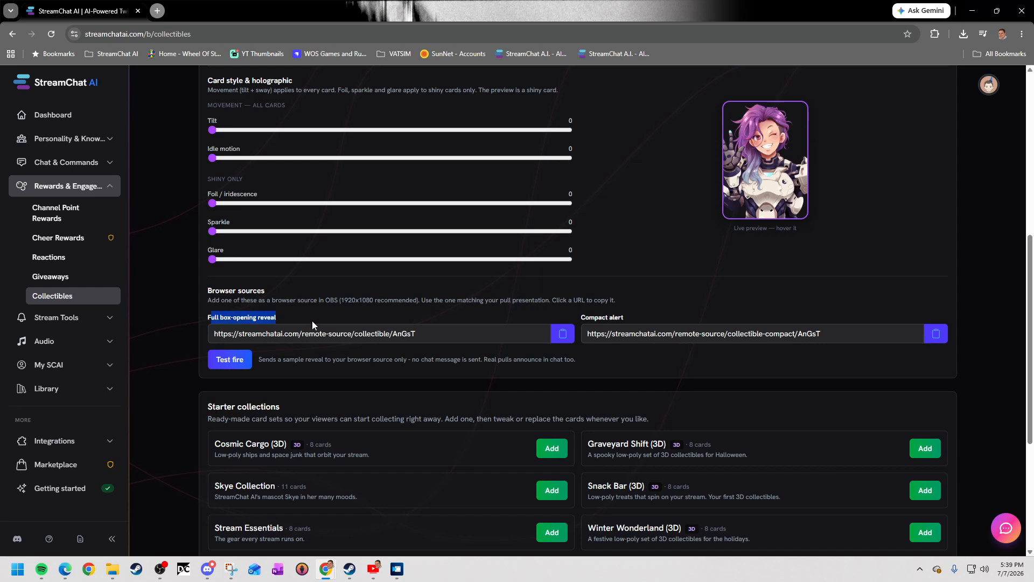
drag(582, 318, 626, 319)
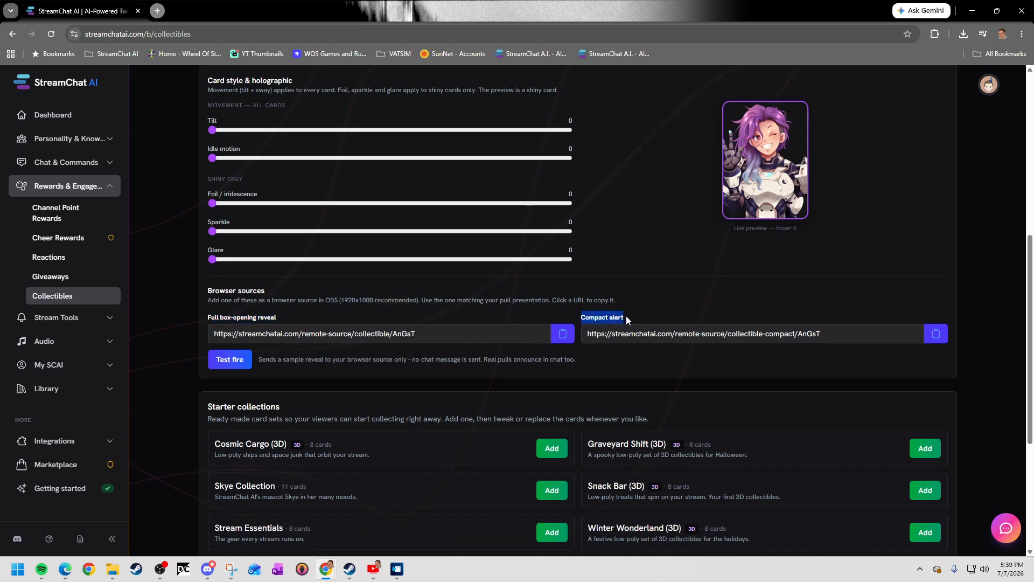
click(655, 317)
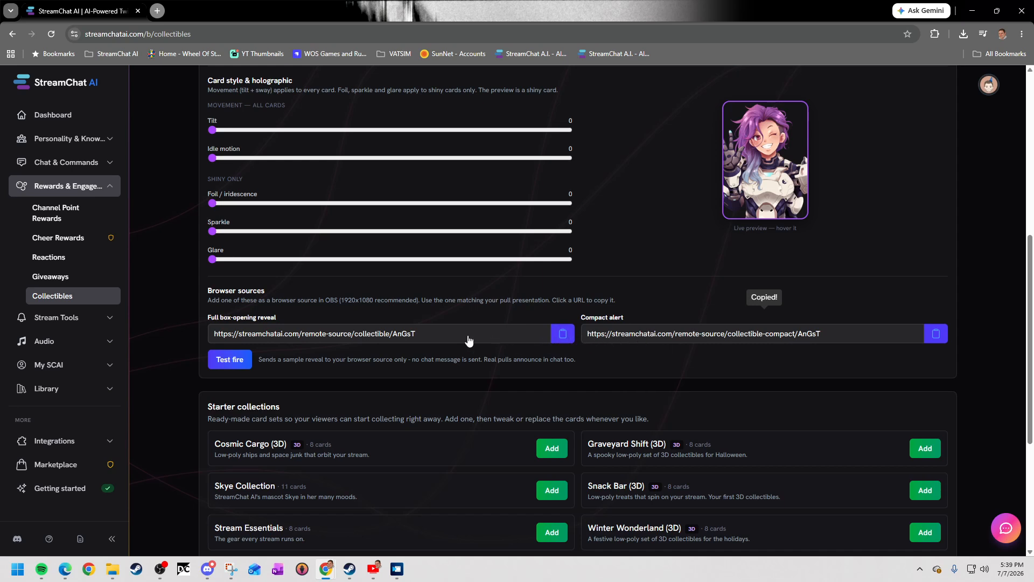
Compare the pull presentation setting with the full box-opening reveal and compact alert browser sources.
scroll(474, 337, up, 5)
scroll(453, 322, up, 2)
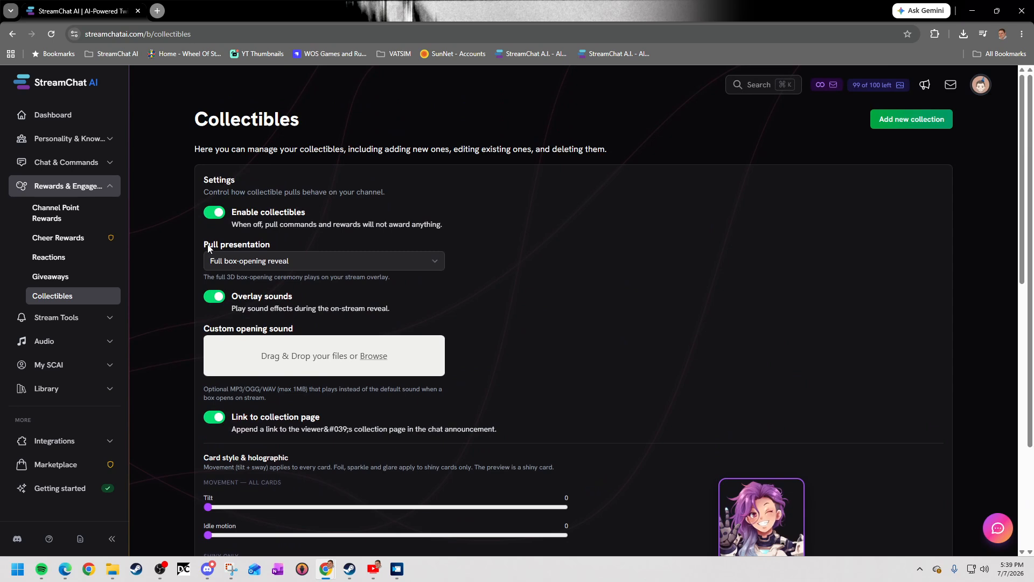
drag(204, 245, 288, 247)
click(286, 244)
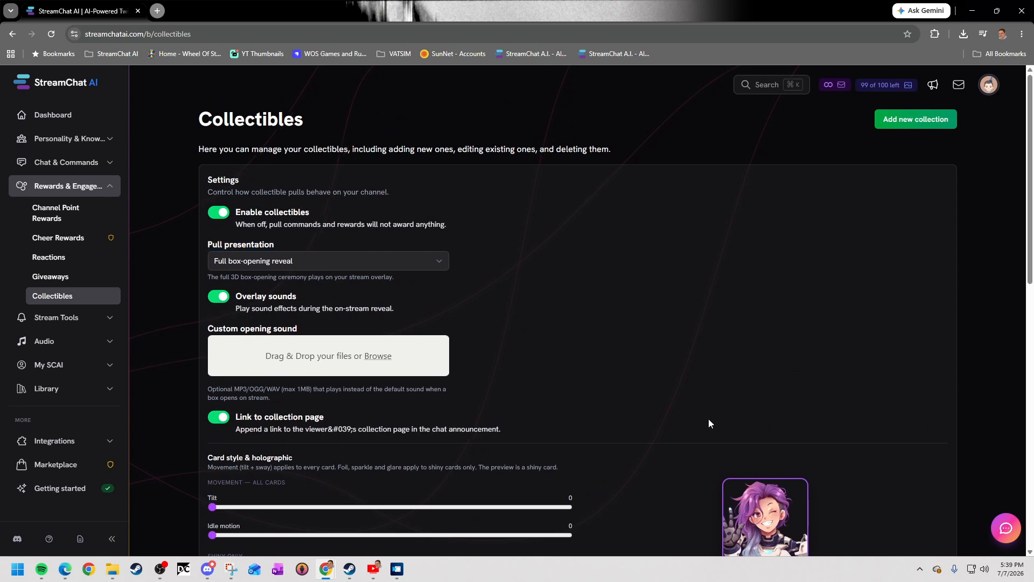
scroll(690, 412, down, 5)
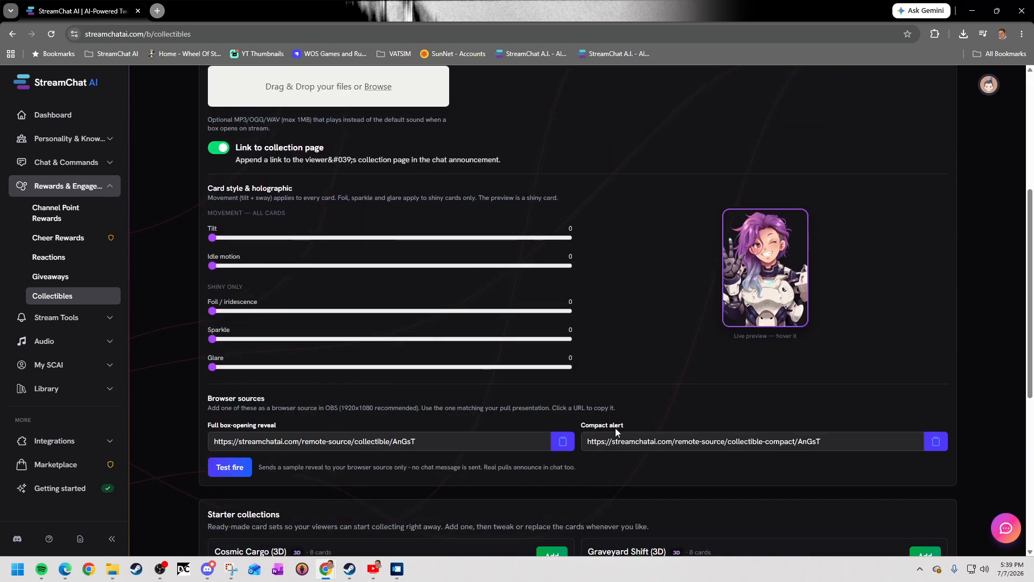
scroll(487, 404, up, 5)
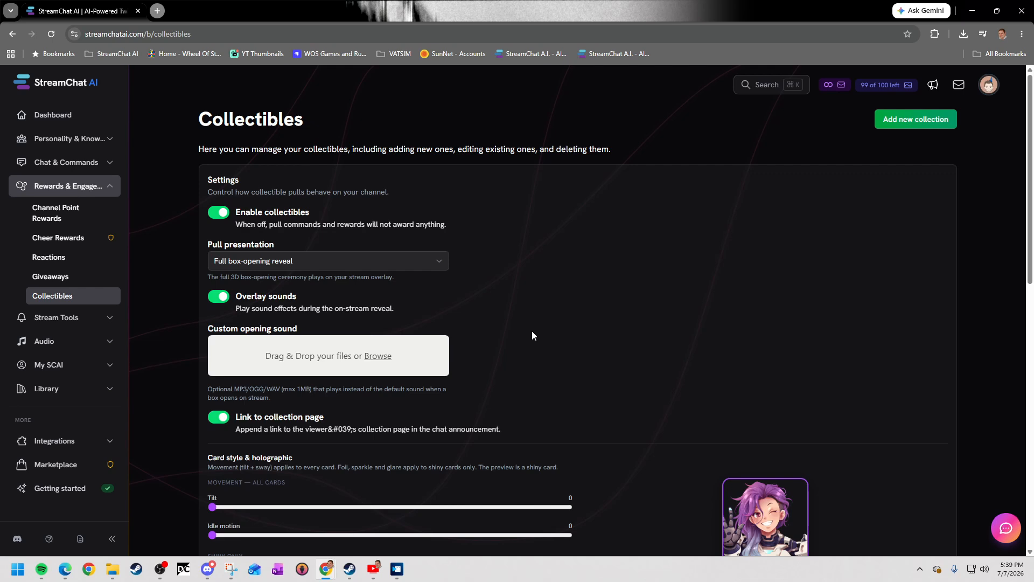
Add the Cosmic Cargo (3D) starter collection to the channel.
scroll(532, 331, down, 9)
scroll(497, 341, down, 1)
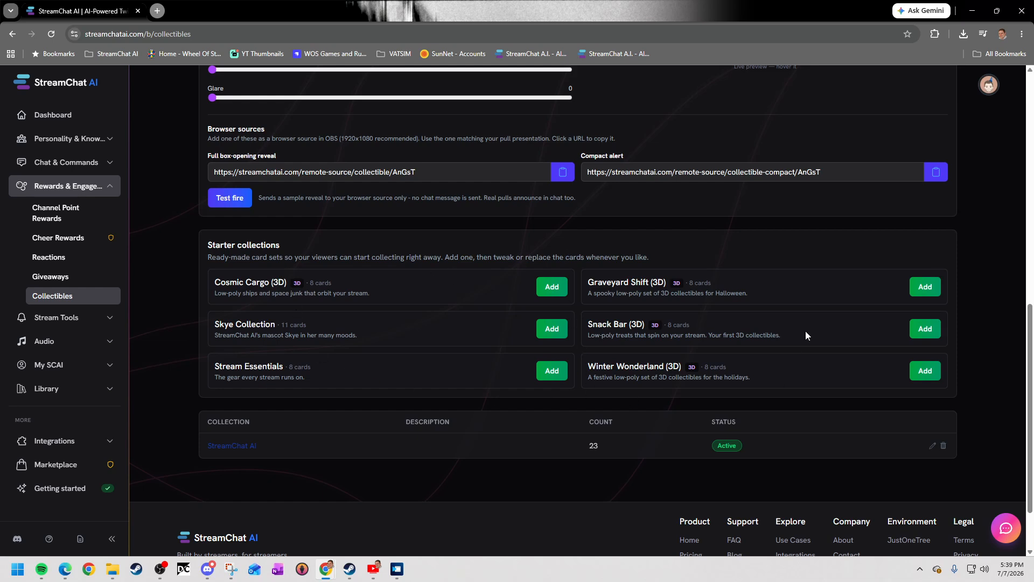
click(551, 286)
scroll(551, 329, up, 3)
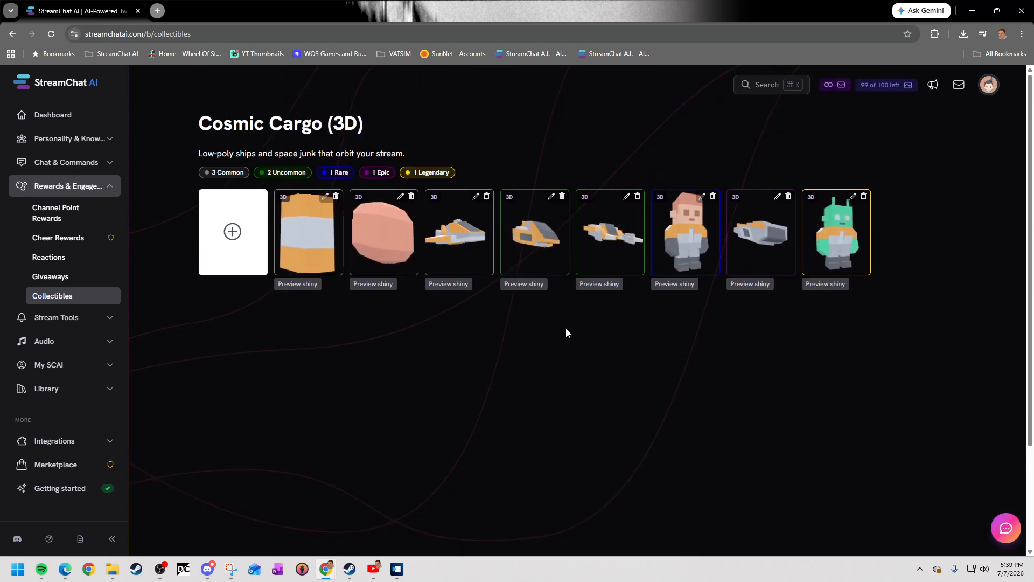
Return to the Collectibles overview and switch the Cosmic Cargo (3D) collection's status to Disabled.
click(58, 298)
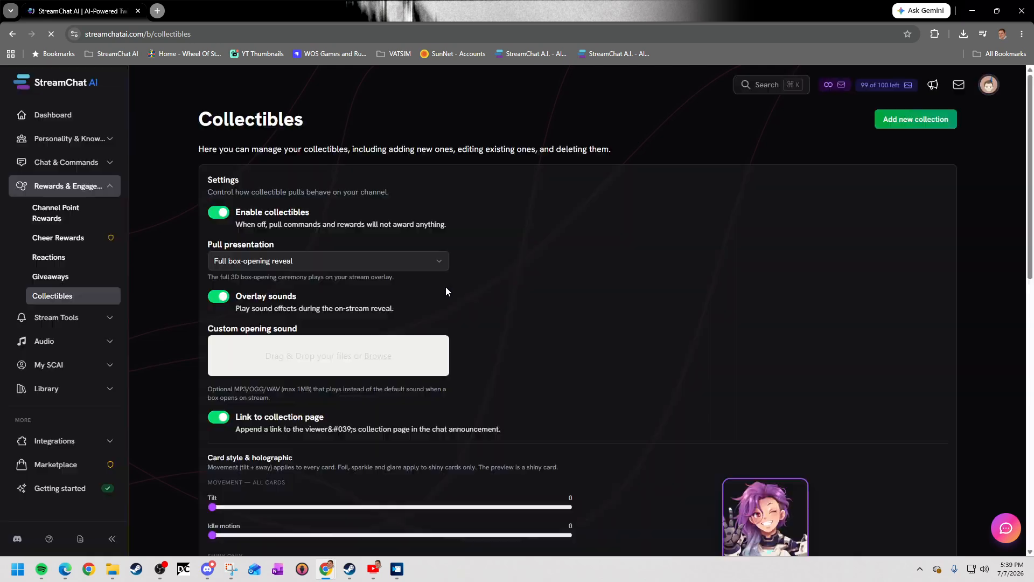
scroll(548, 364, down, 5)
scroll(547, 365, down, 5)
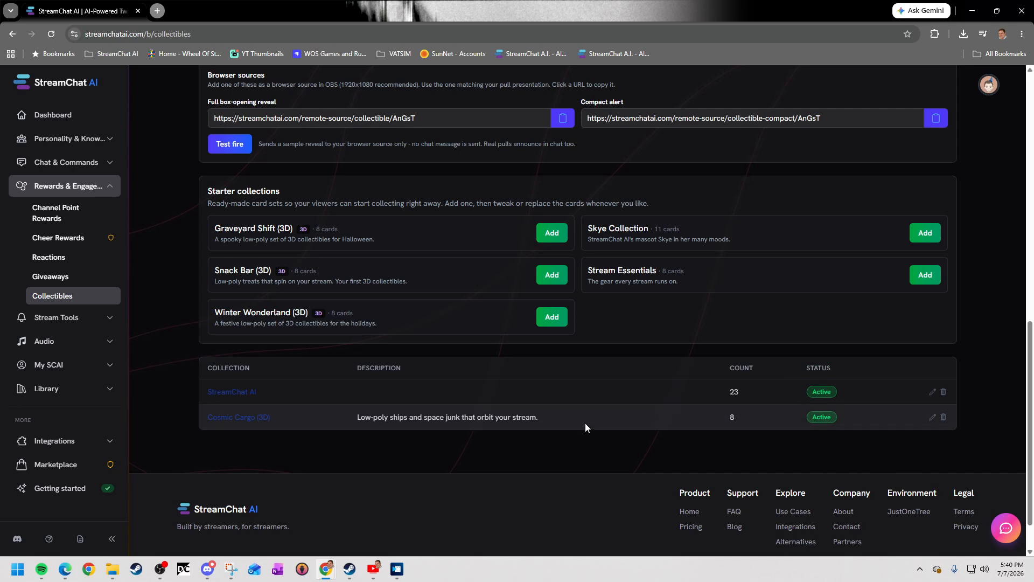
click(822, 419)
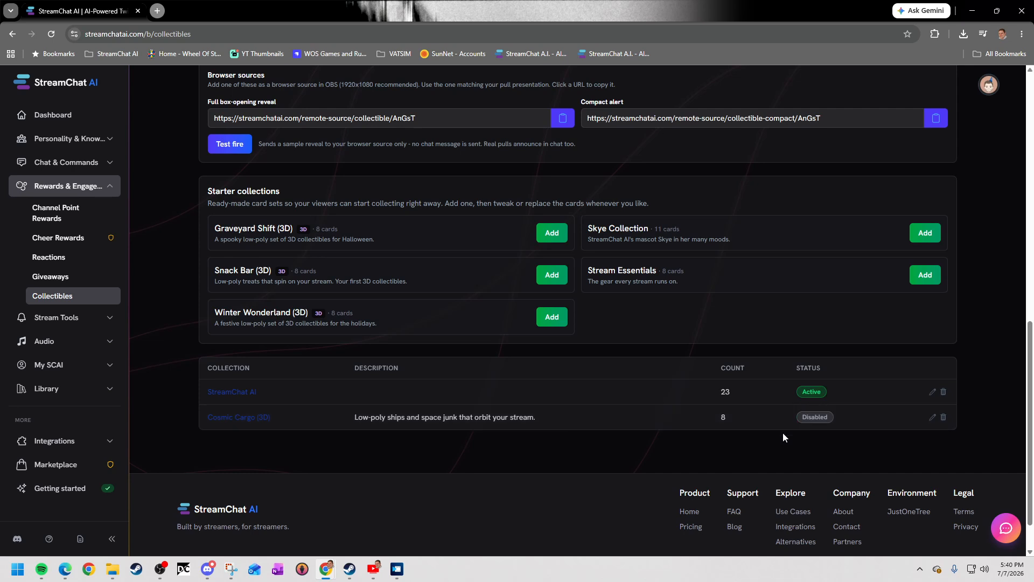
Create a new collection named Cards with shiny collectibles enabled at a 10% shiny chance, and save it.
scroll(782, 437, up, 1)
scroll(782, 441, up, 7)
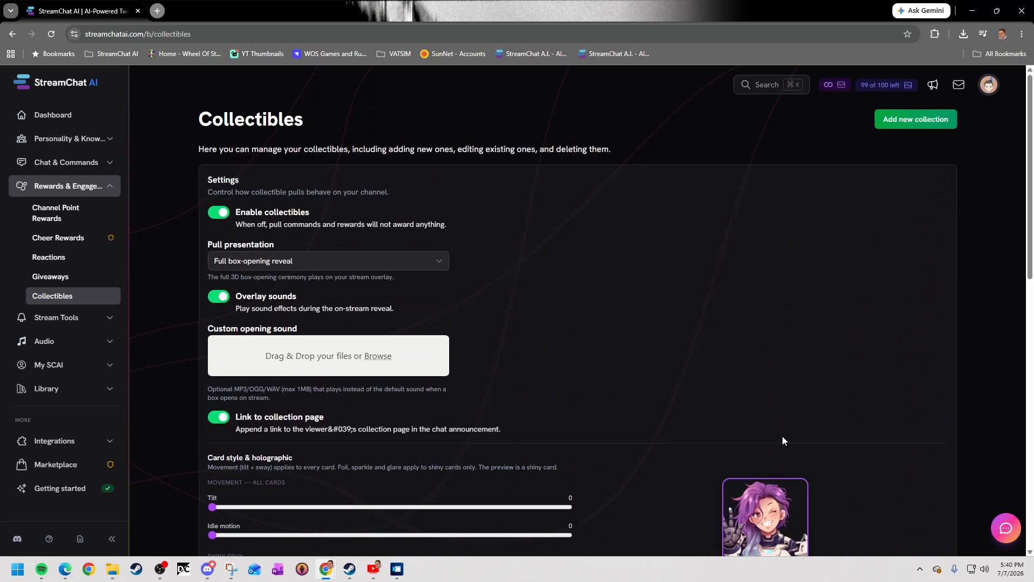
click(918, 121)
click(771, 133)
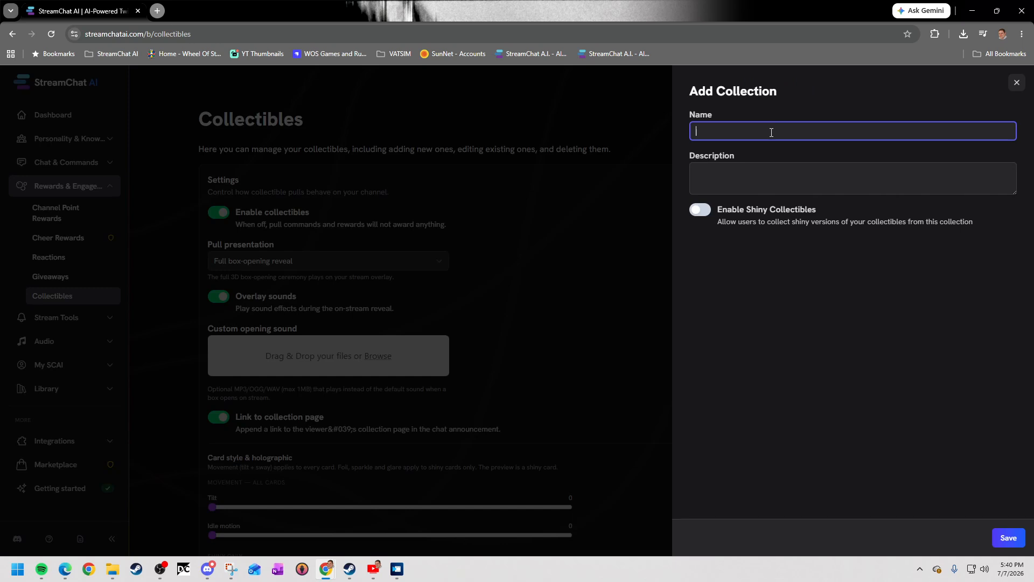
text(Cards)
click(700, 212)
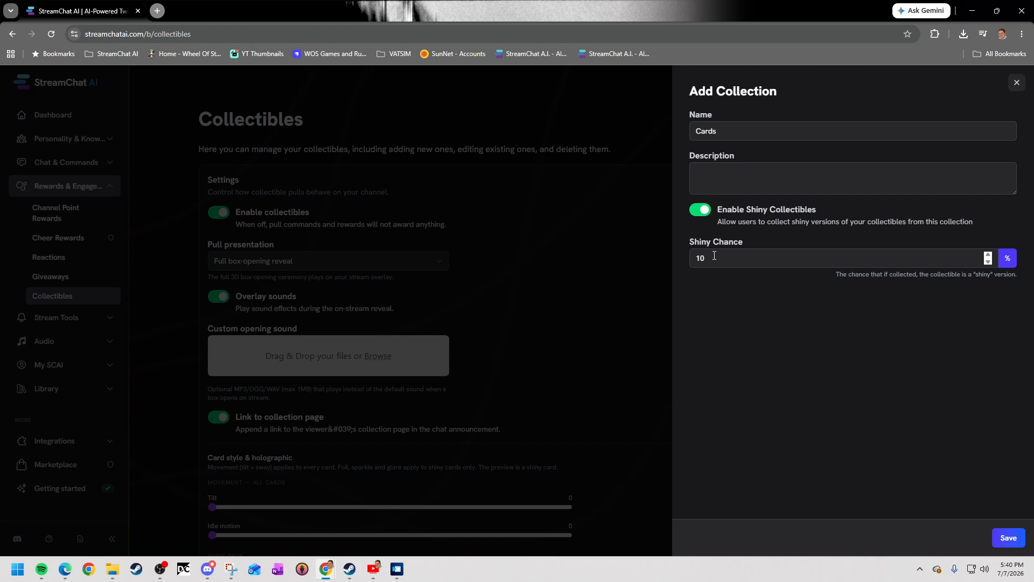
drag(710, 256, 676, 258)
click(753, 307)
click(1008, 538)
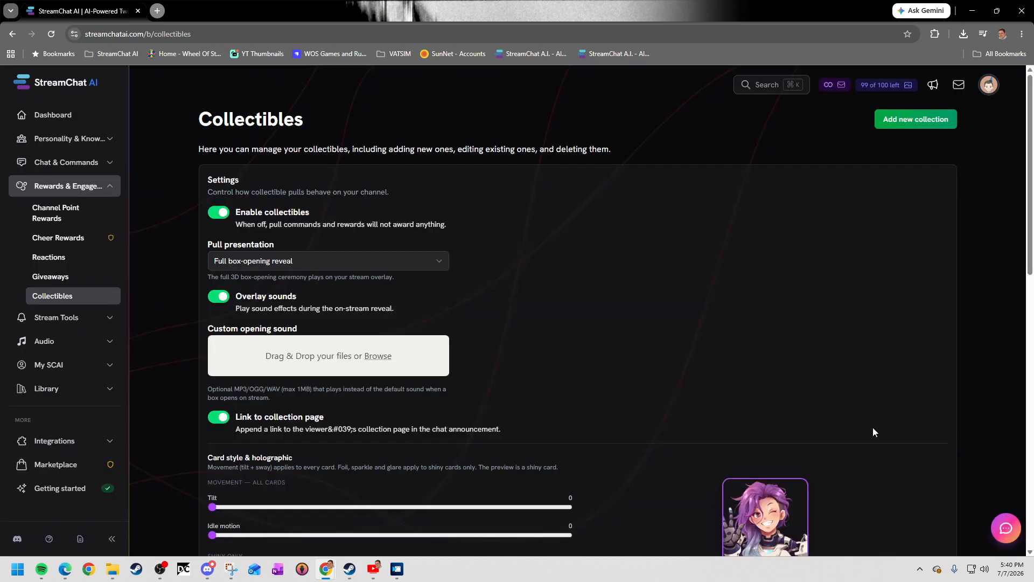
In the Cards collection, start a collectible named Random Card with shortcode randomcard and upload talking_left.png as its image.
scroll(537, 438, down, 10)
scroll(334, 447, down, 2)
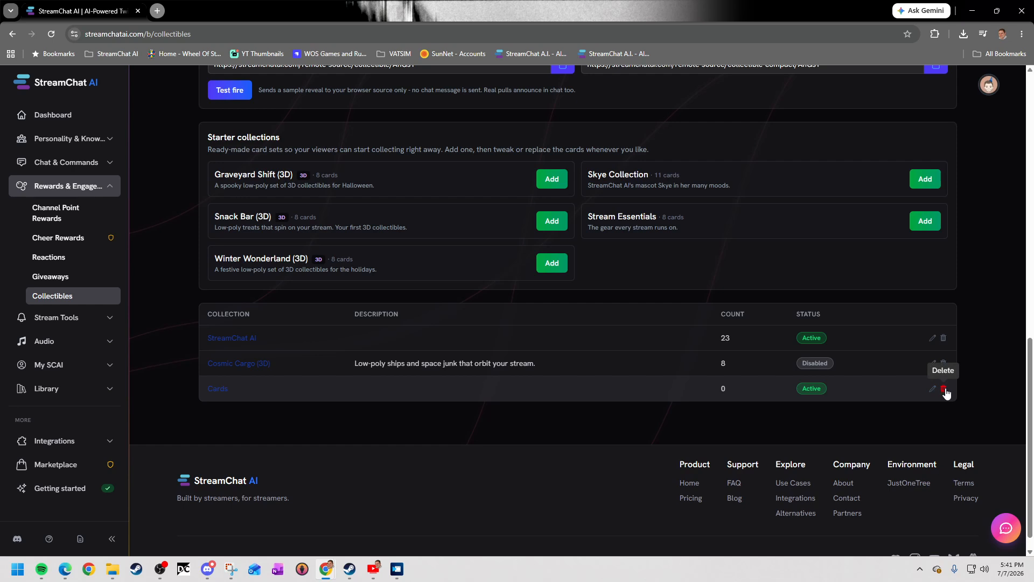
click(224, 392)
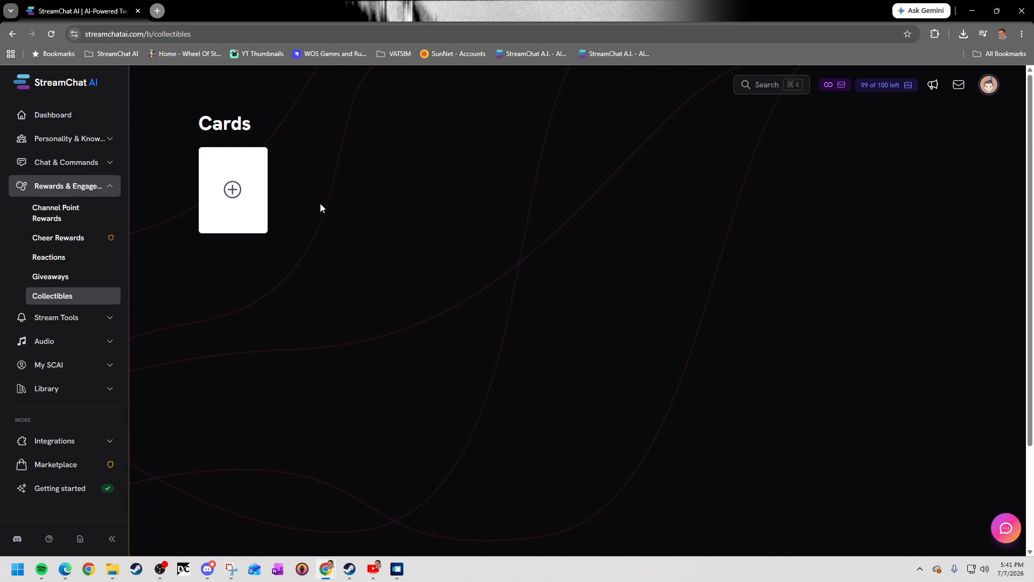
click(232, 190)
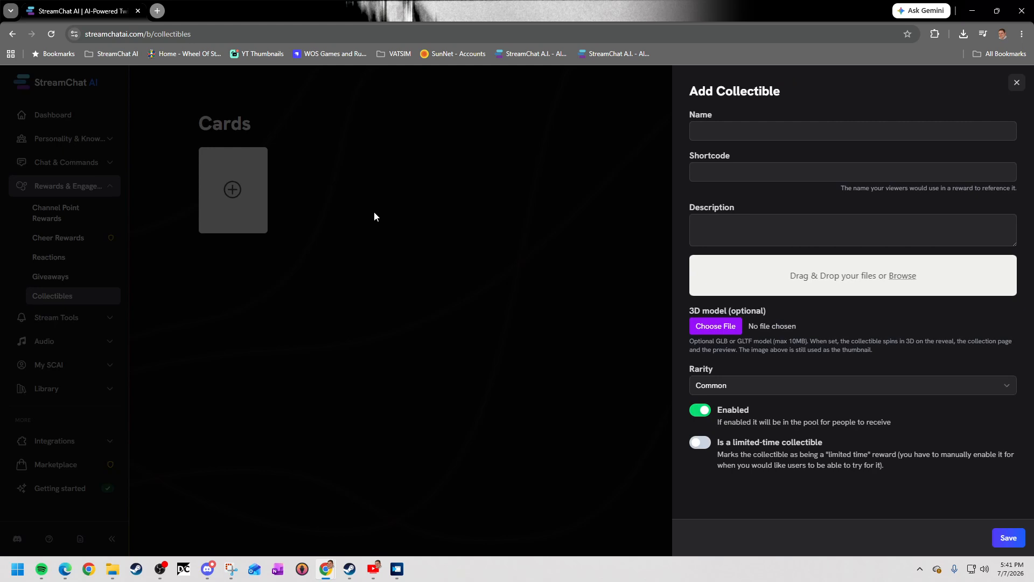
click(723, 131)
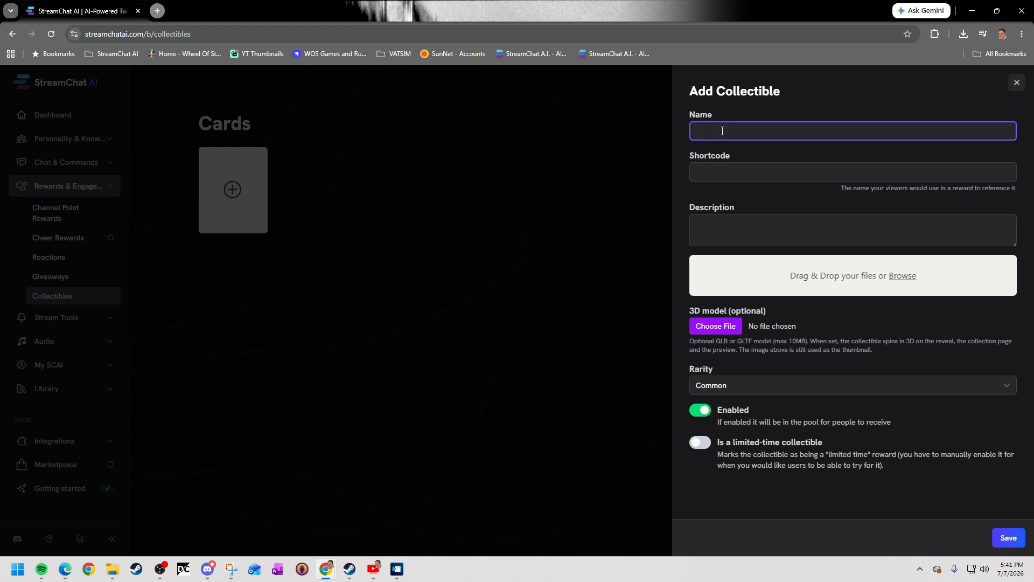
text(Random Card)
key(Tab)
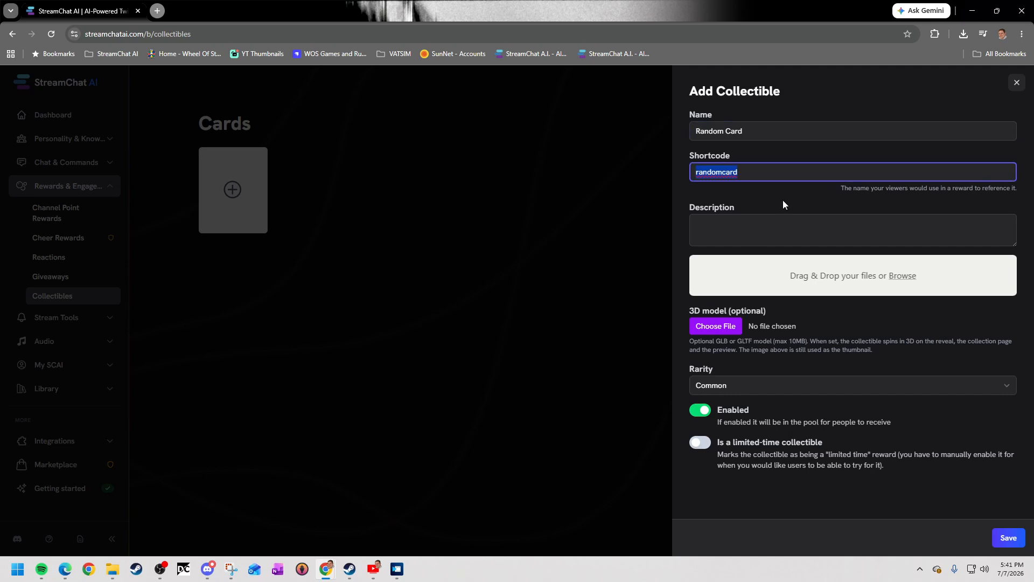
click(833, 221)
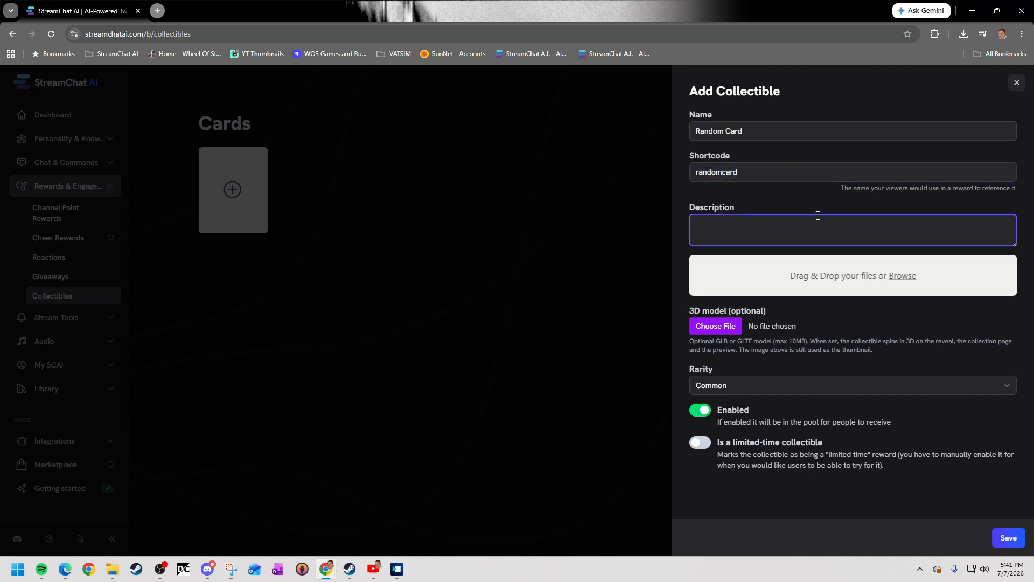
click(909, 282)
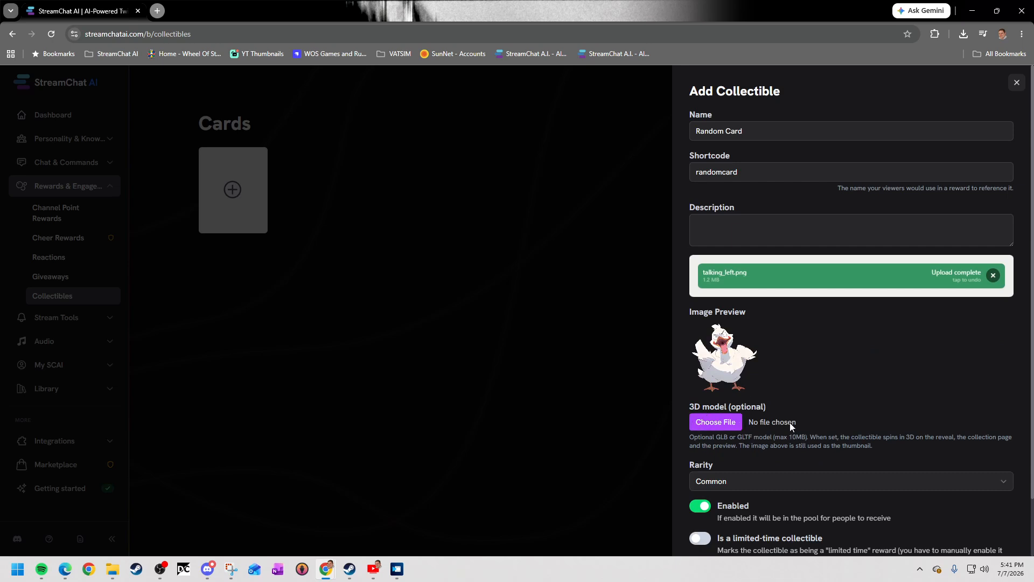
Set the collectible's rarity to Common, mark it as a limited-time collectible, keep it enabled, and save it.
scroll(797, 430, down, 2)
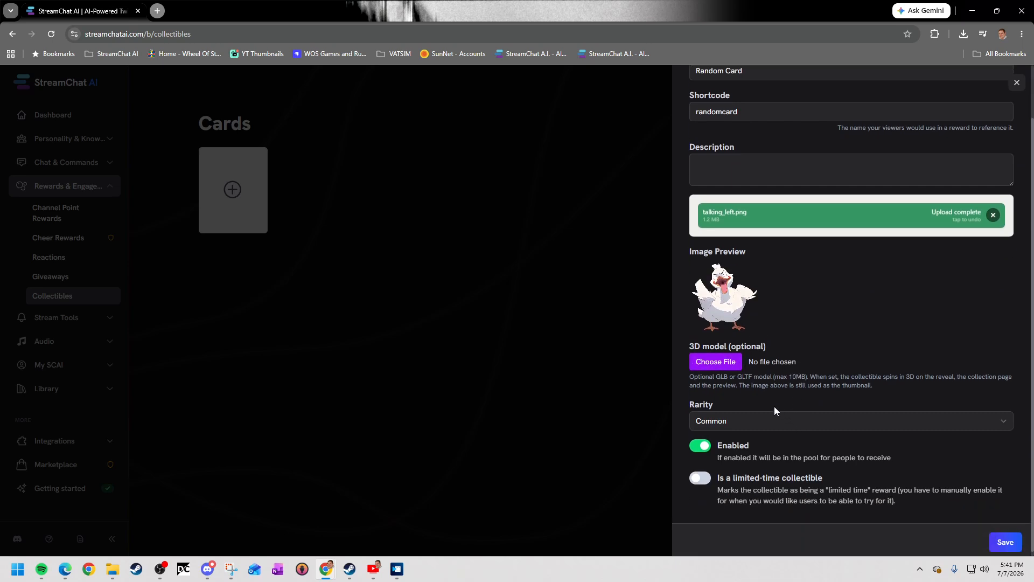
click(738, 417)
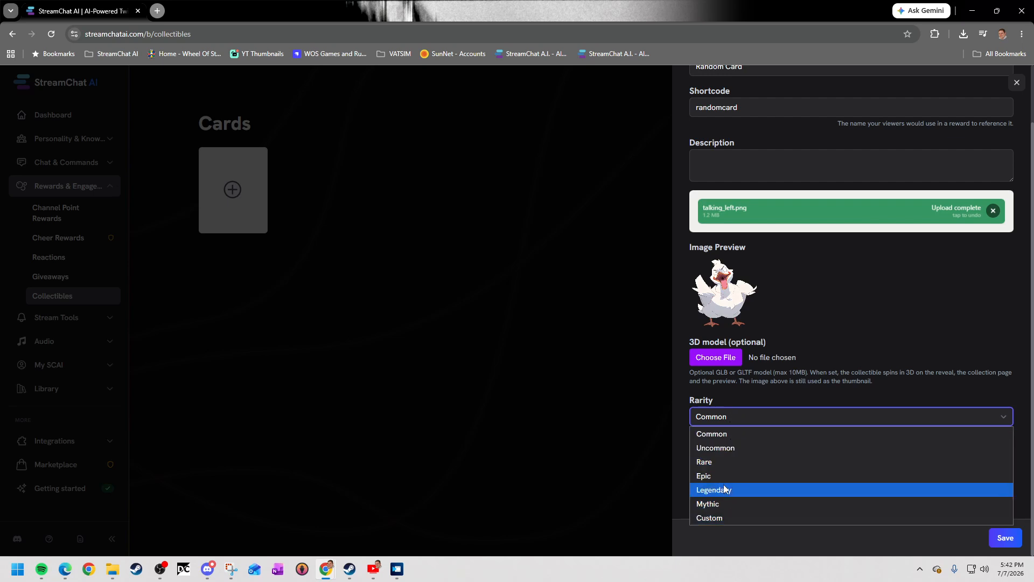
click(720, 434)
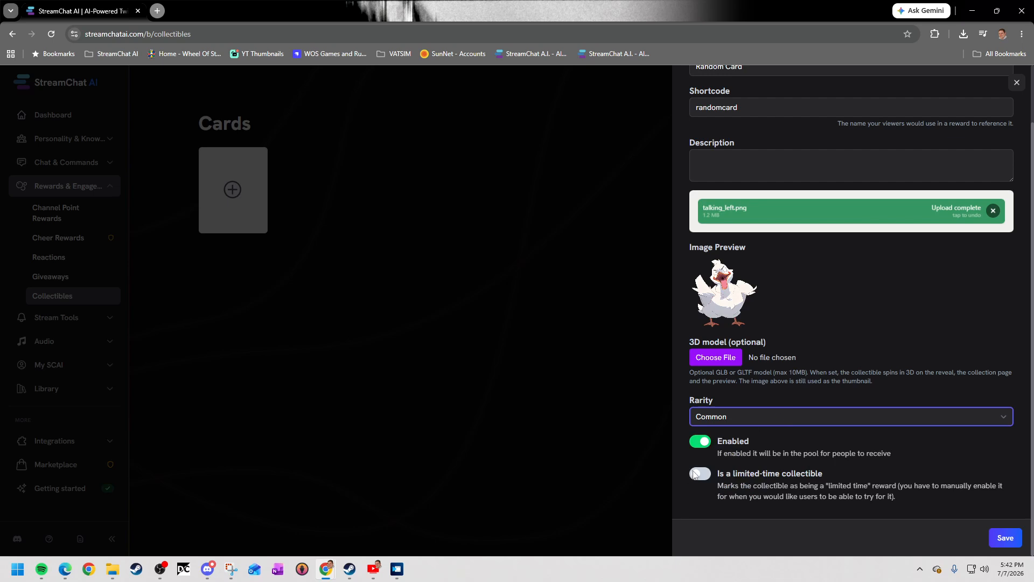
click(697, 480)
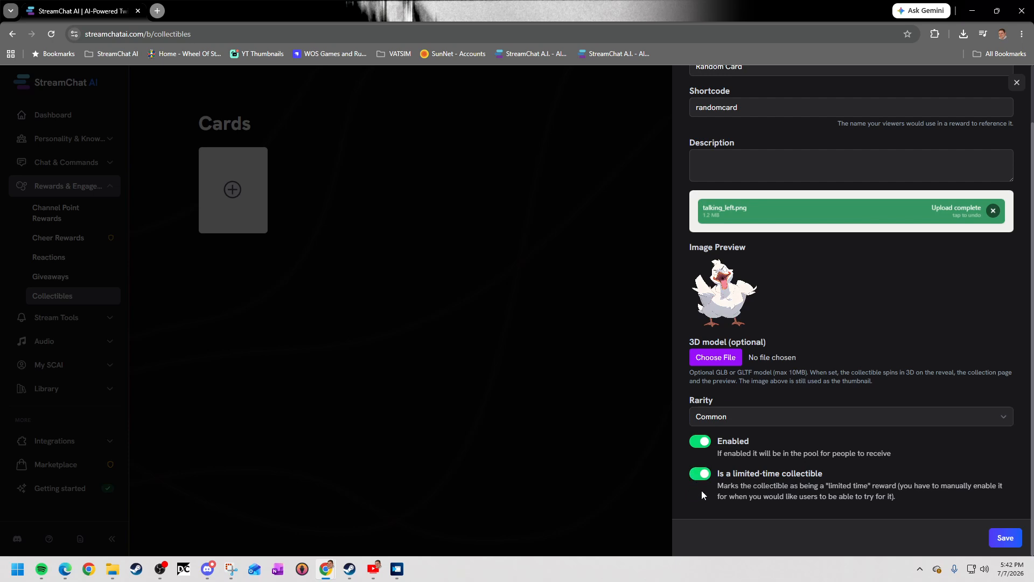
click(709, 443)
click(701, 442)
click(1006, 538)
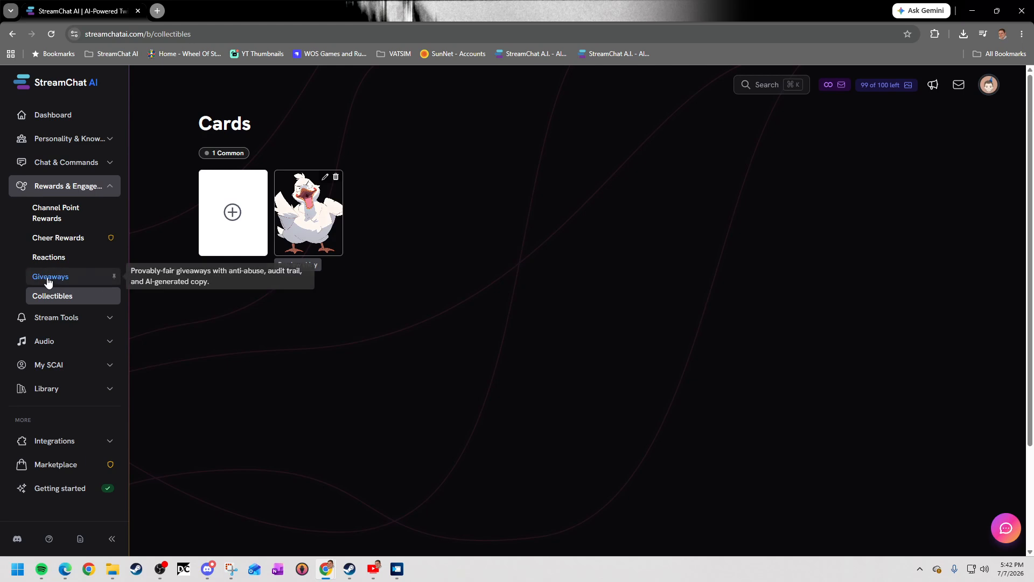
Return to the Collectibles overview and look through the cards in the StreamChat AI collection.
click(71, 301)
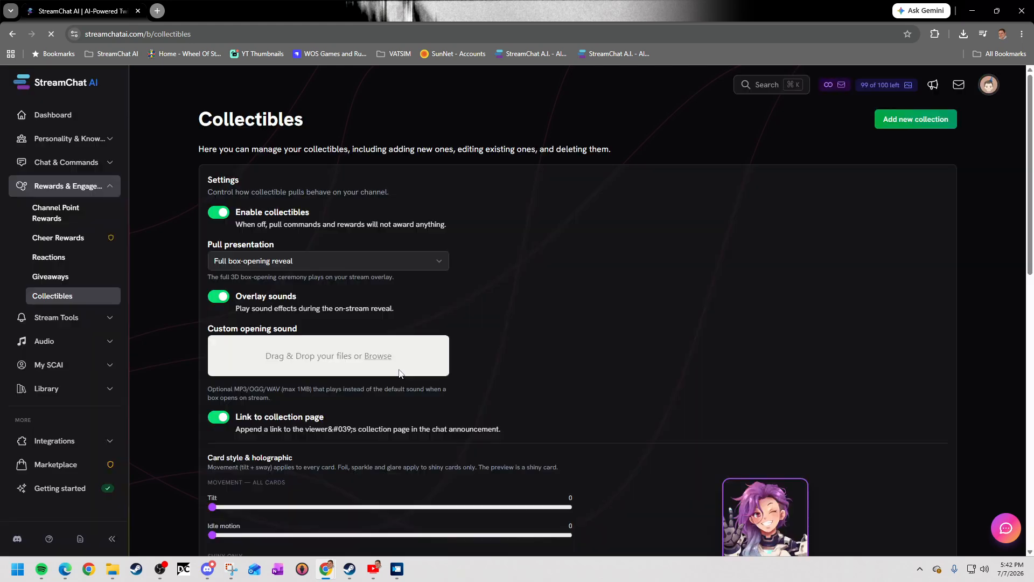
scroll(379, 392, down, 8)
scroll(380, 392, down, 4)
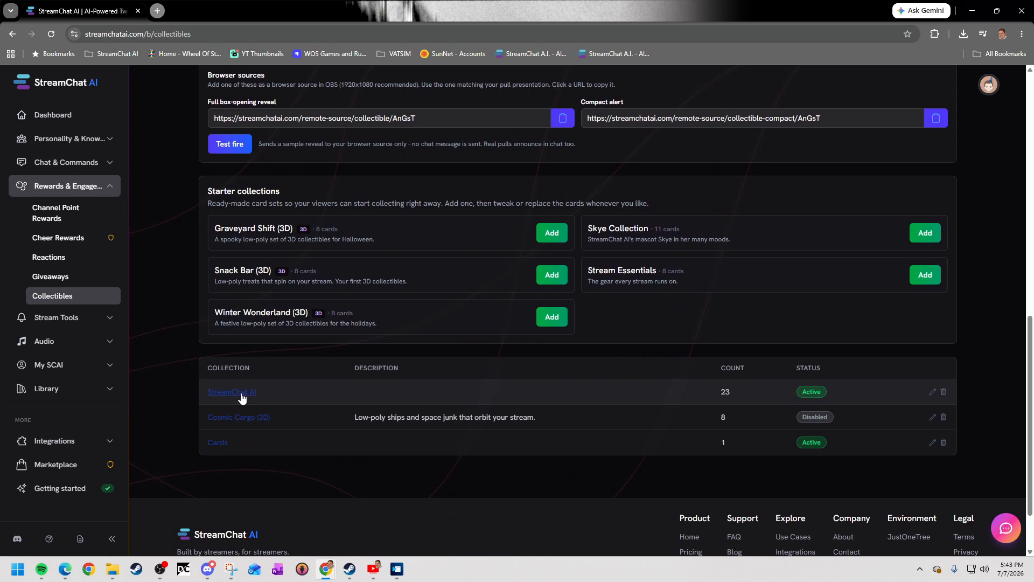
click(303, 395)
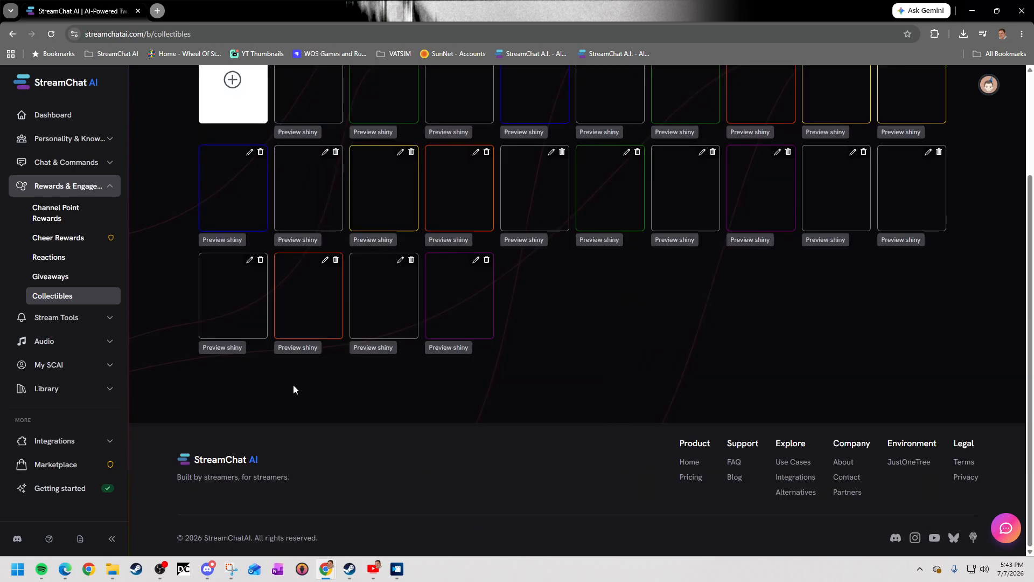
scroll(649, 370, up, 2)
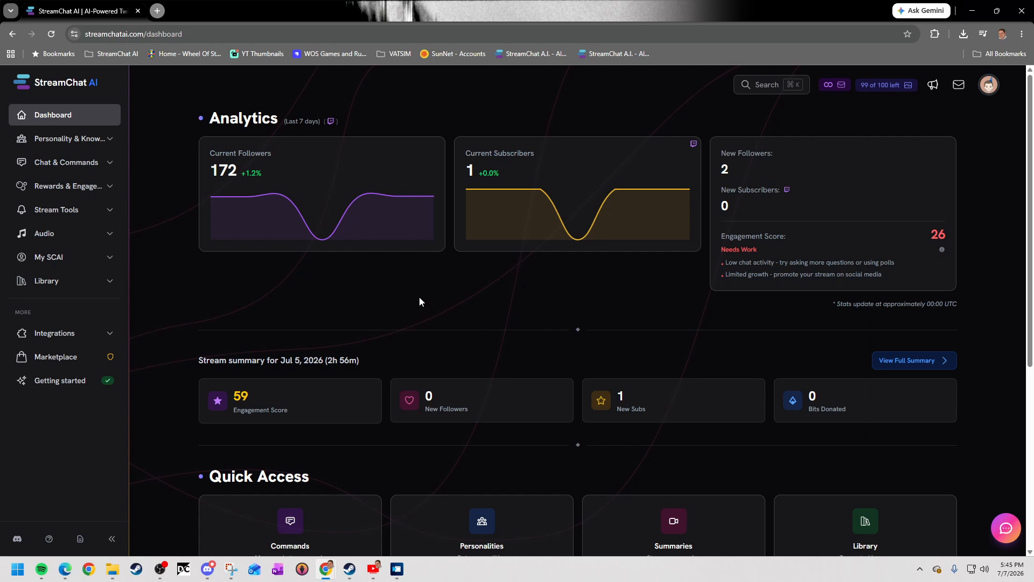
Start a new custom chat command named collectable.
click(75, 163)
click(54, 185)
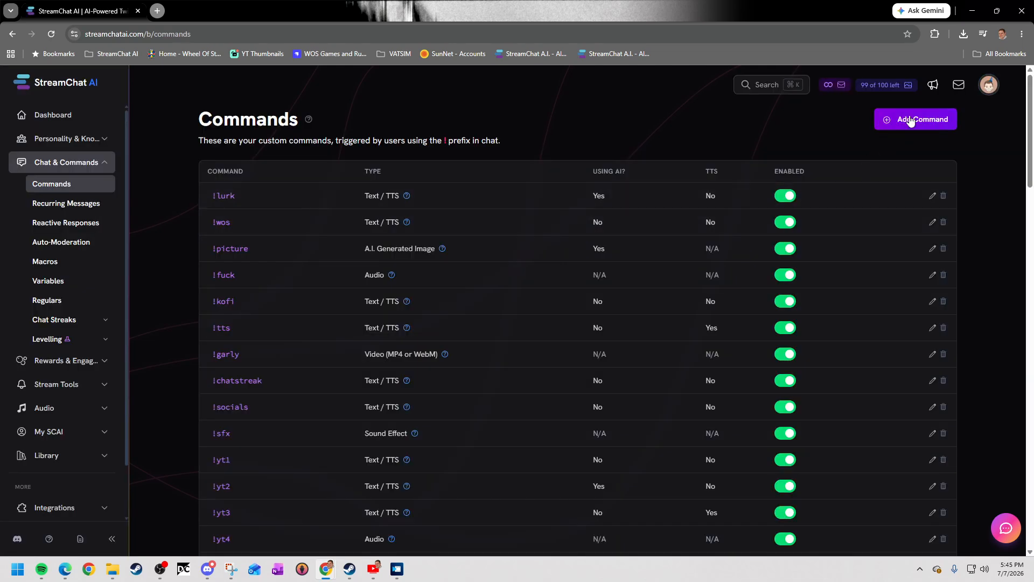
click(910, 121)
click(776, 133)
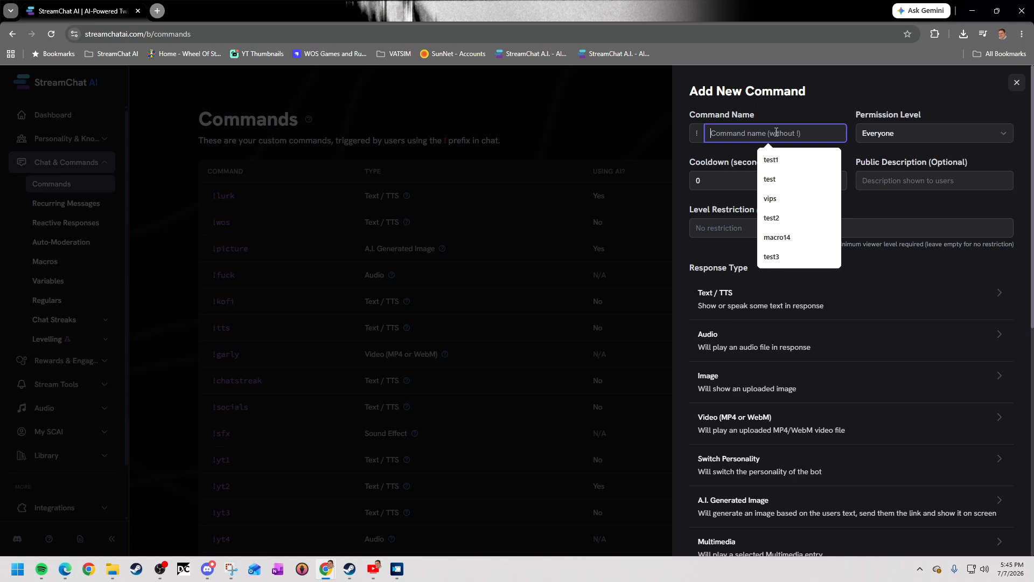
text(collectable)
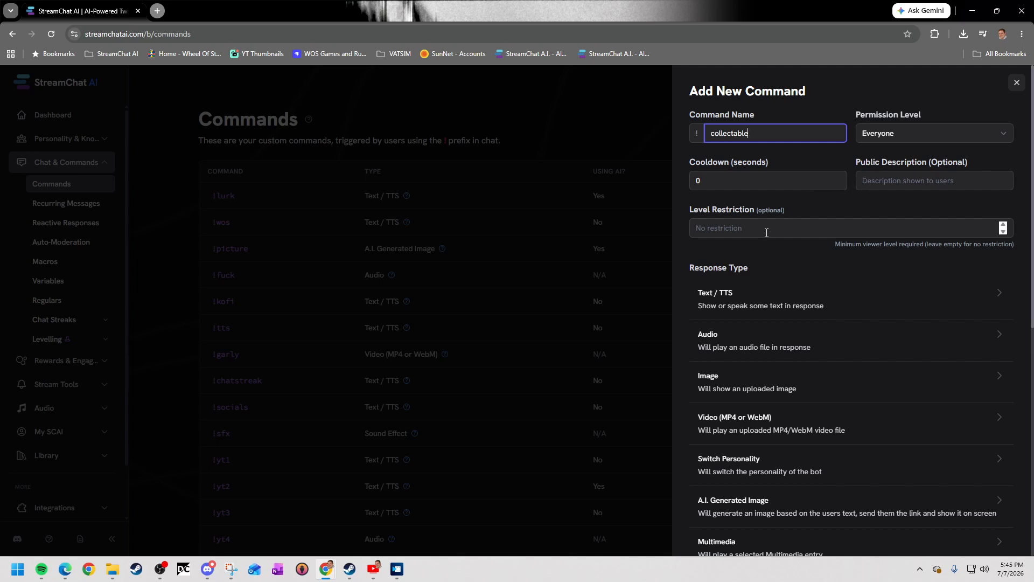
Give the command the Pull Collectible response type with All Sets as its collectible set, and create it.
scroll(862, 232, down, 1)
scroll(760, 312, down, 4)
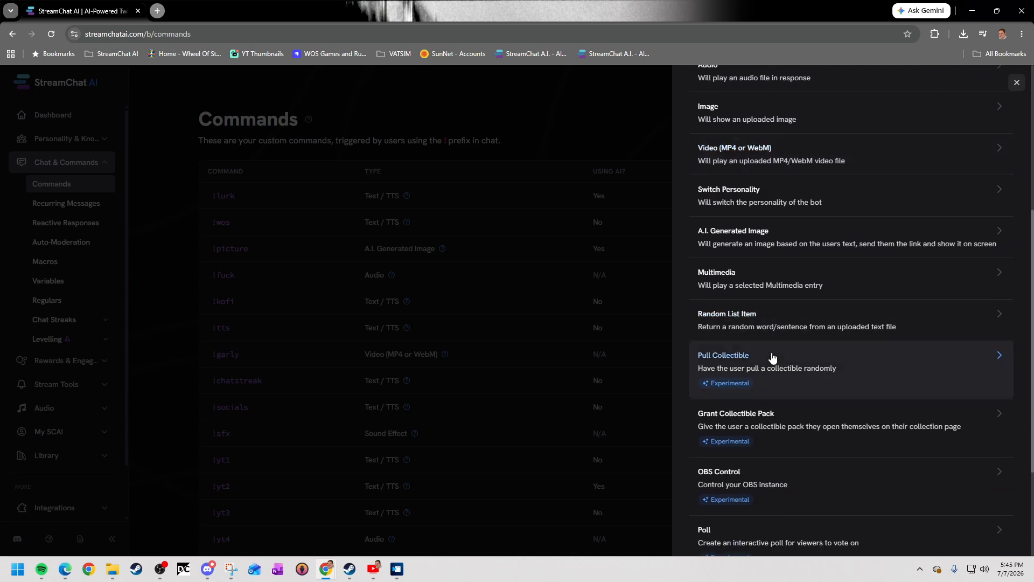
click(773, 357)
scroll(783, 282, down, 1)
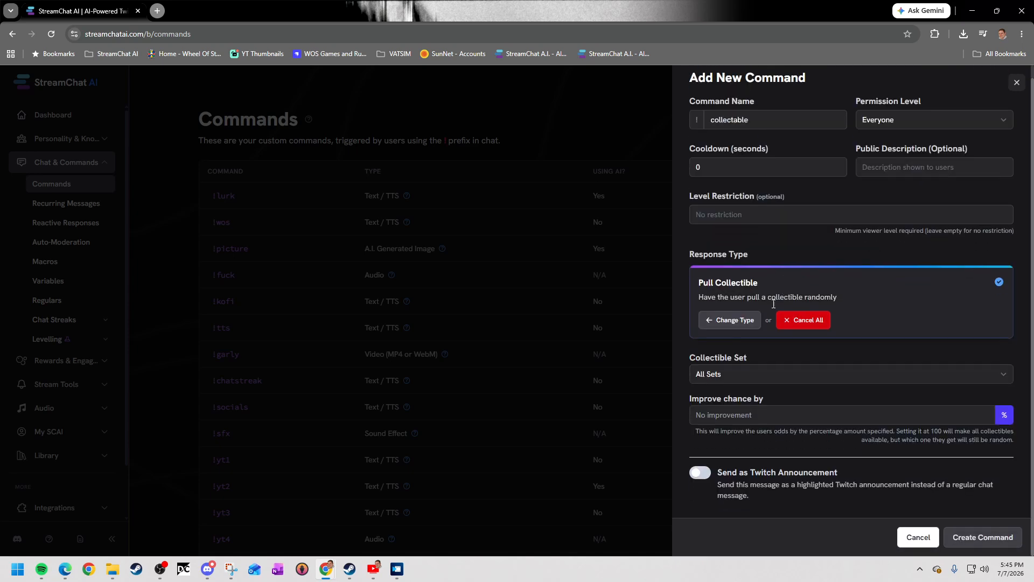
click(769, 372)
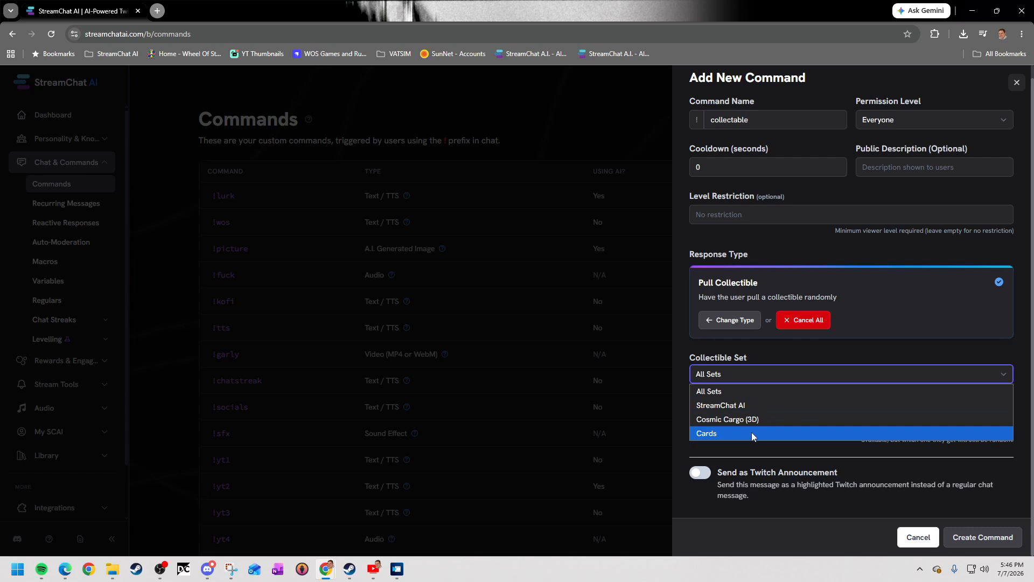
click(732, 391)
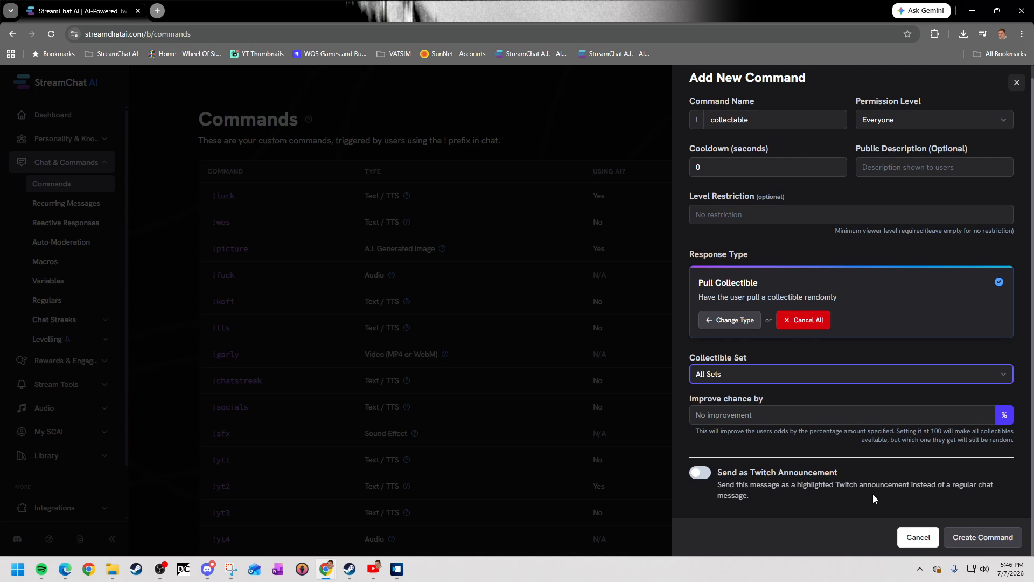
click(982, 538)
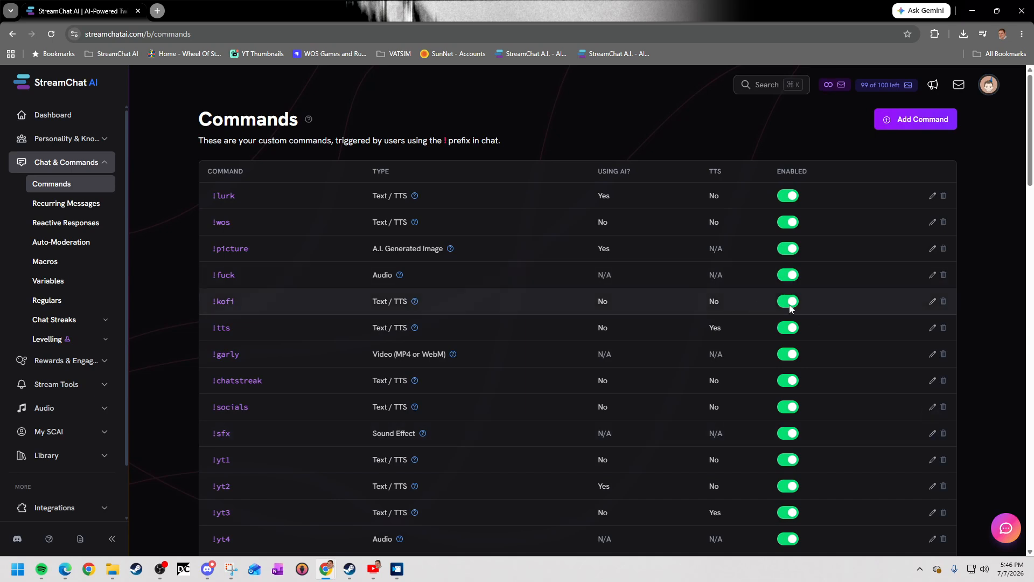
Examine the collectible response types offered for another new command, such as Grant Collectible Pack, and close the form without saving.
click(909, 118)
scroll(773, 417, down, 6)
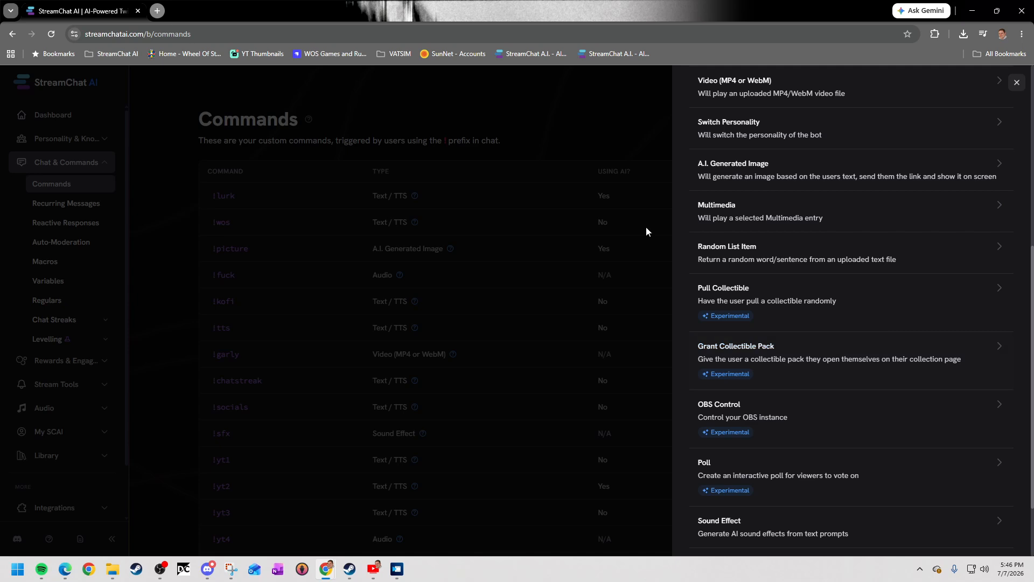
click(1017, 82)
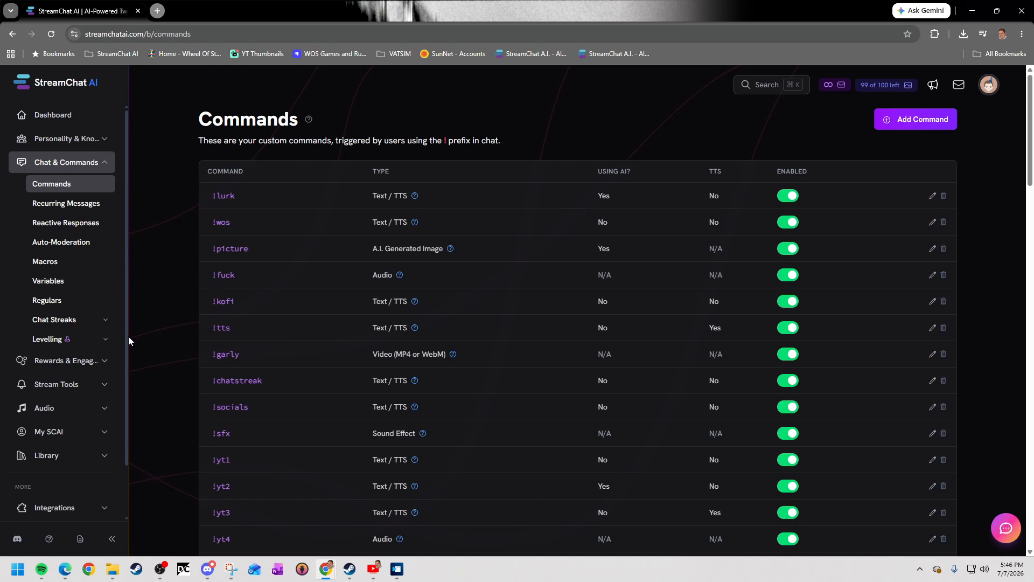
In Channel Point Rewards, examine the collectible response types available for the 'BK Geese 2' reward and close without adding one.
click(24, 360)
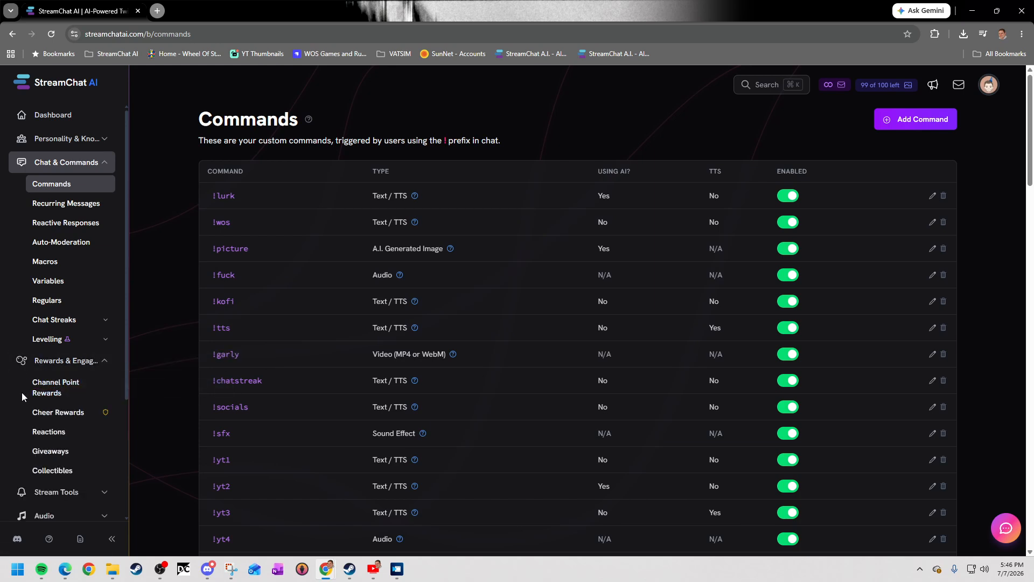
click(46, 391)
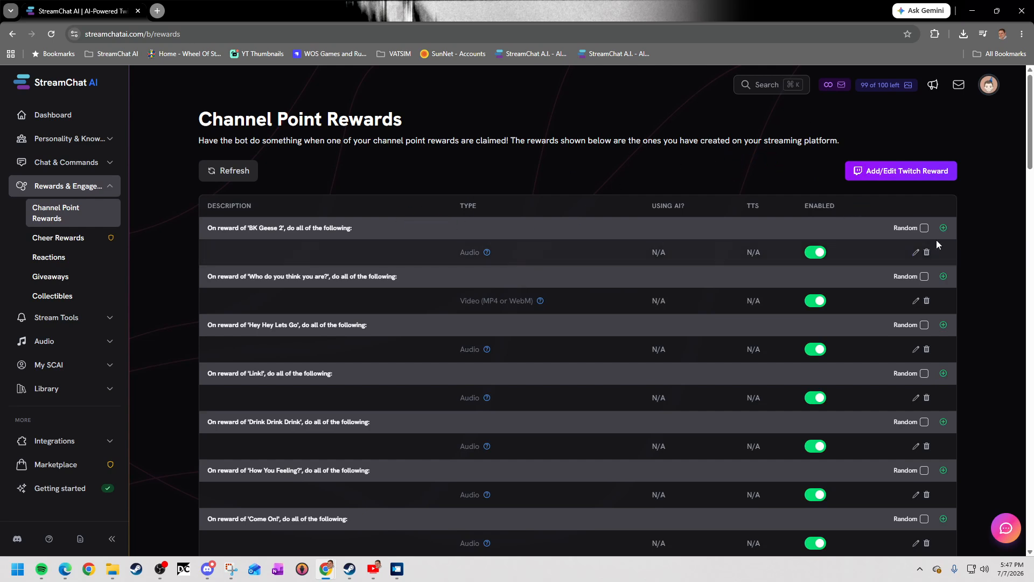
click(944, 228)
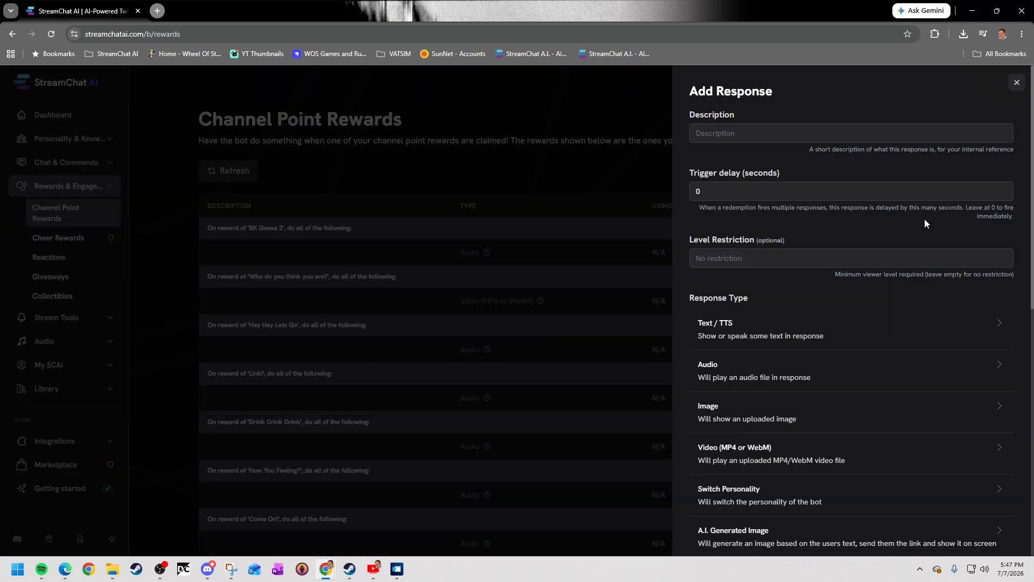
scroll(827, 342, down, 6)
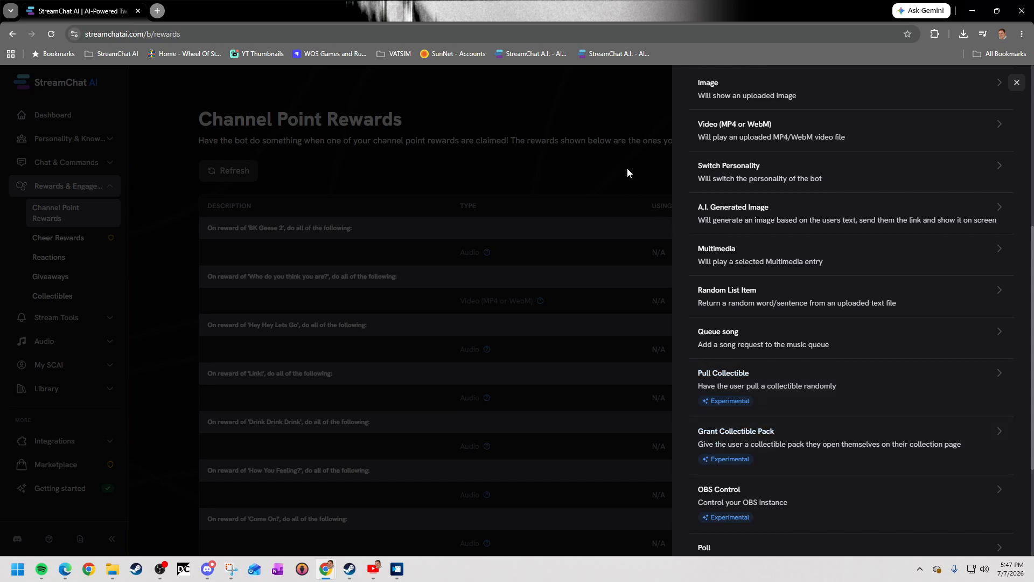
click(1017, 84)
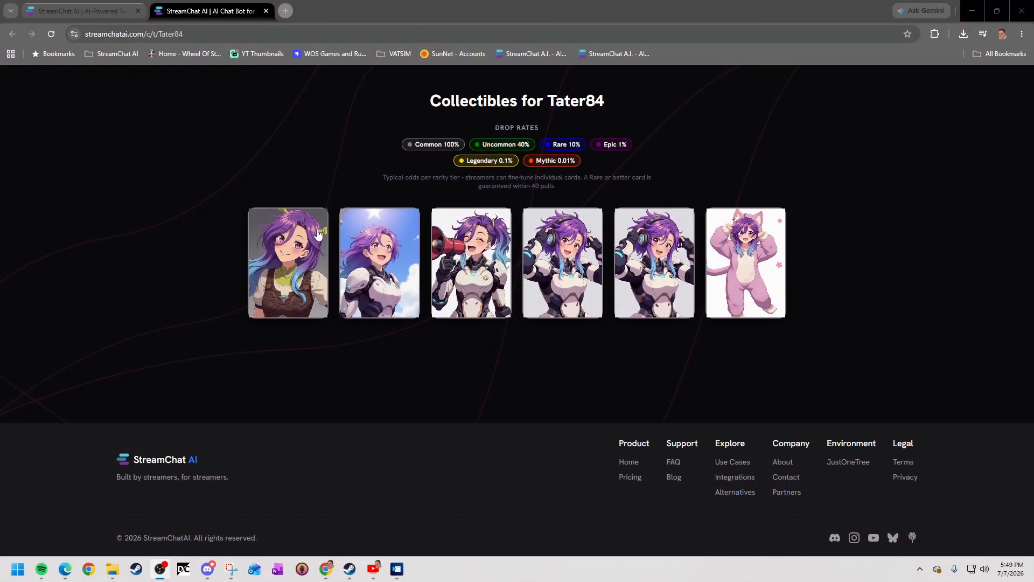
View the enlarged cards on the viewer's public collection page one after another, closing each preview.
click(657, 259)
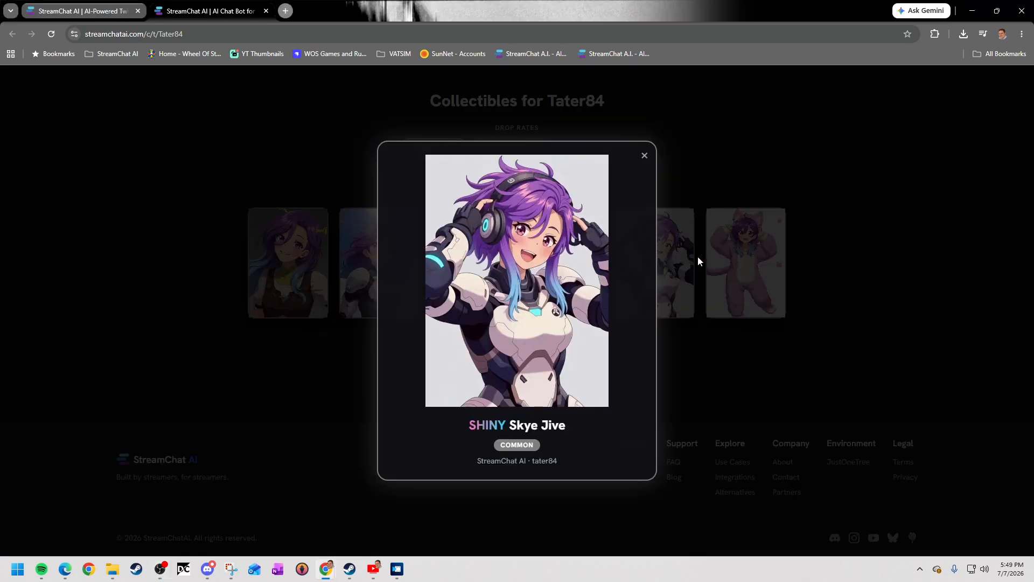
click(671, 344)
click(738, 293)
click(716, 336)
click(538, 285)
click(364, 345)
click(477, 270)
click(353, 346)
click(347, 313)
click(323, 369)
click(275, 308)
click(325, 376)
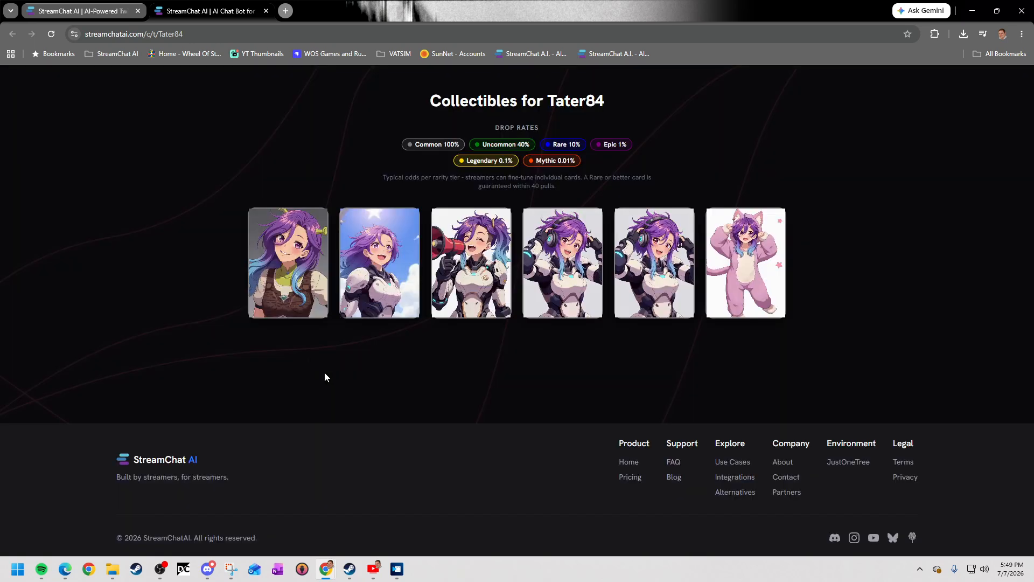